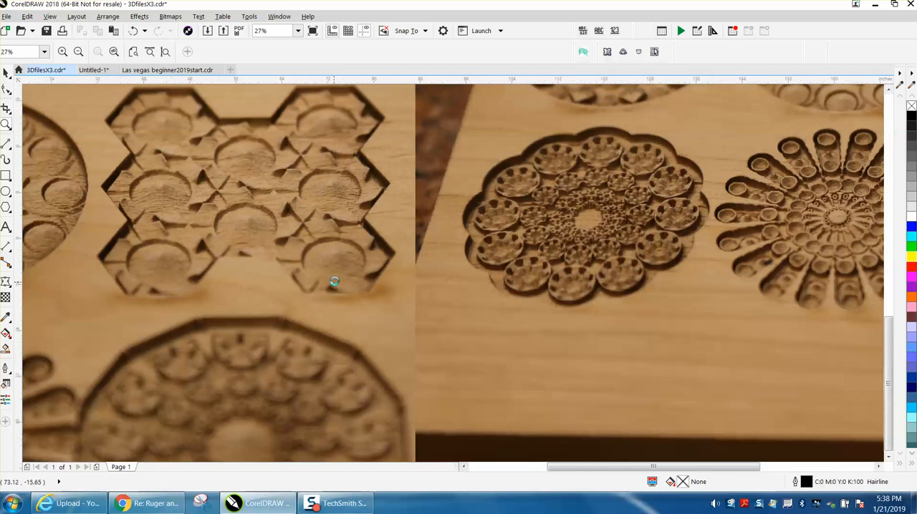
Step: Examine the photos of the carved wood panels and the CorelDraw Files Share group screenshot
scroll(334, 284, down, 2)
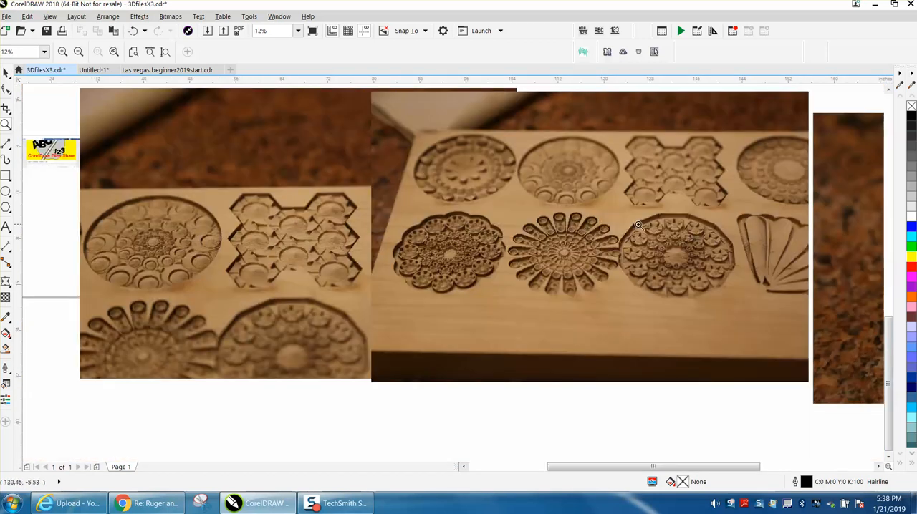
scroll(724, 254, down, 3)
drag(807, 242, 857, 270)
scroll(618, 270, down, 6)
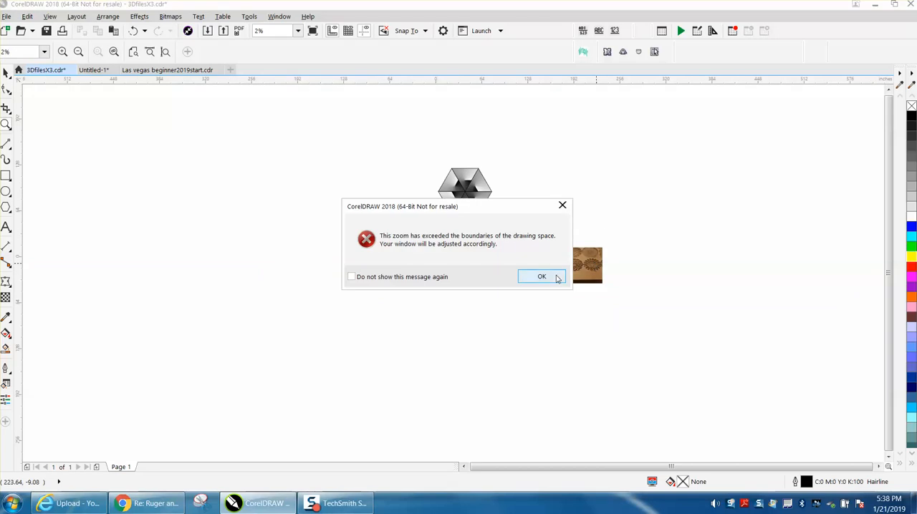
click(556, 277)
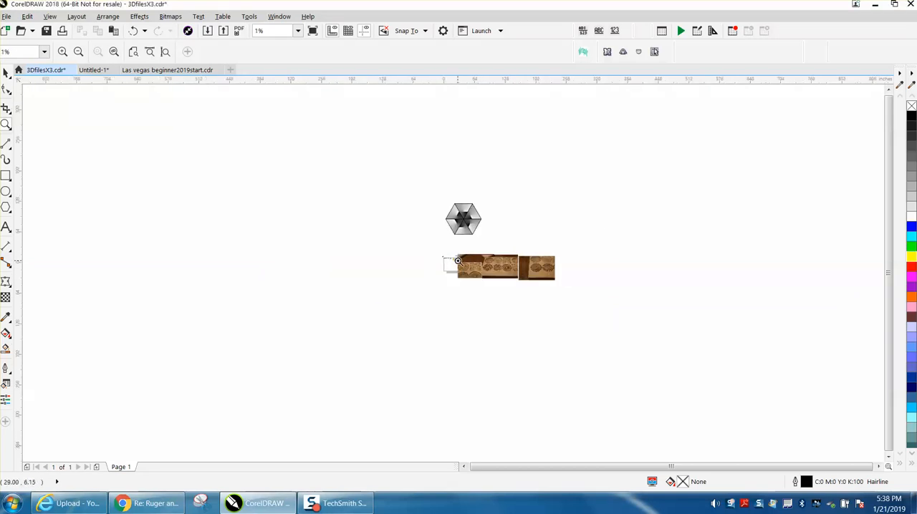
drag(458, 262, 460, 262)
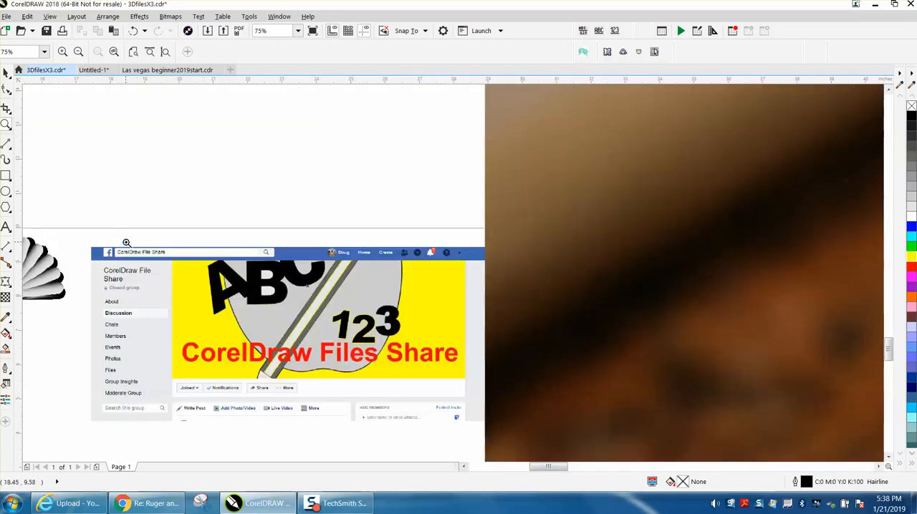
drag(106, 245, 463, 406)
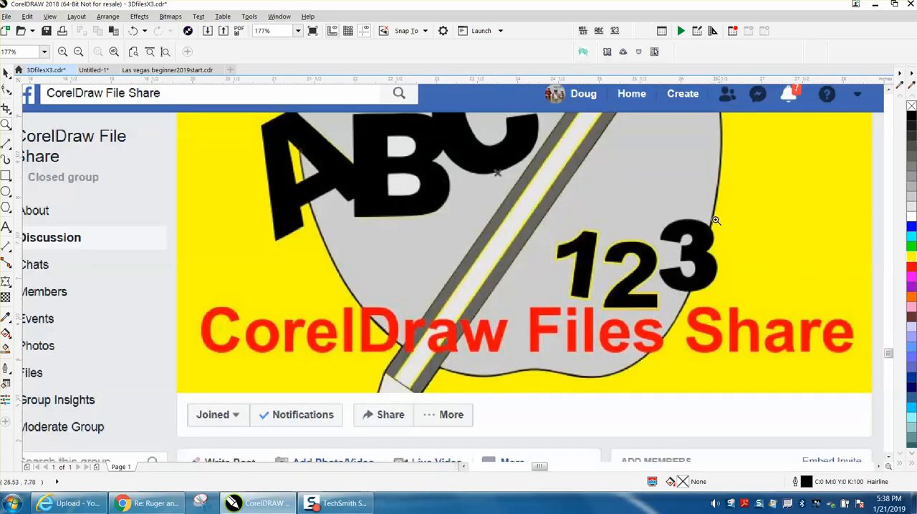
scroll(537, 223, down, 1)
scroll(416, 207, down, 2)
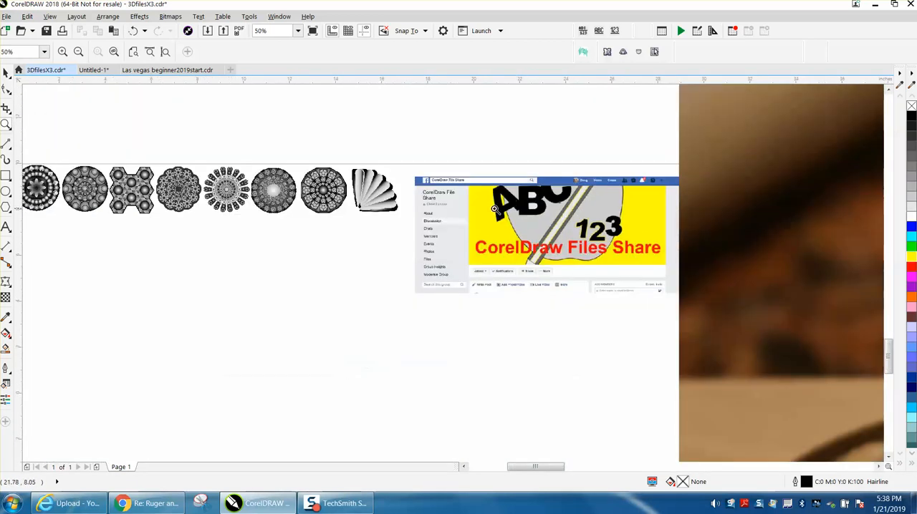
Step: Examine the grayscale fan pattern up close along with its carved counterpart in the wood photos
drag(424, 214, 425, 214)
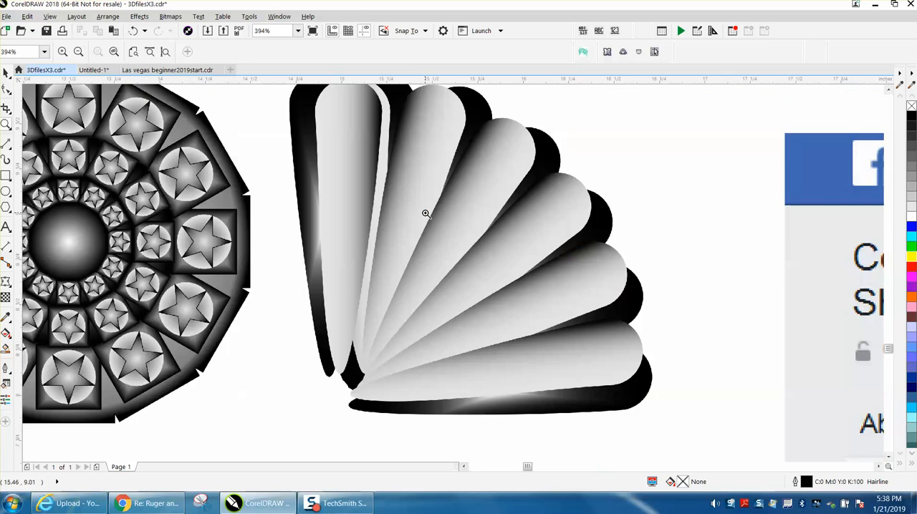
scroll(424, 213, down, 5)
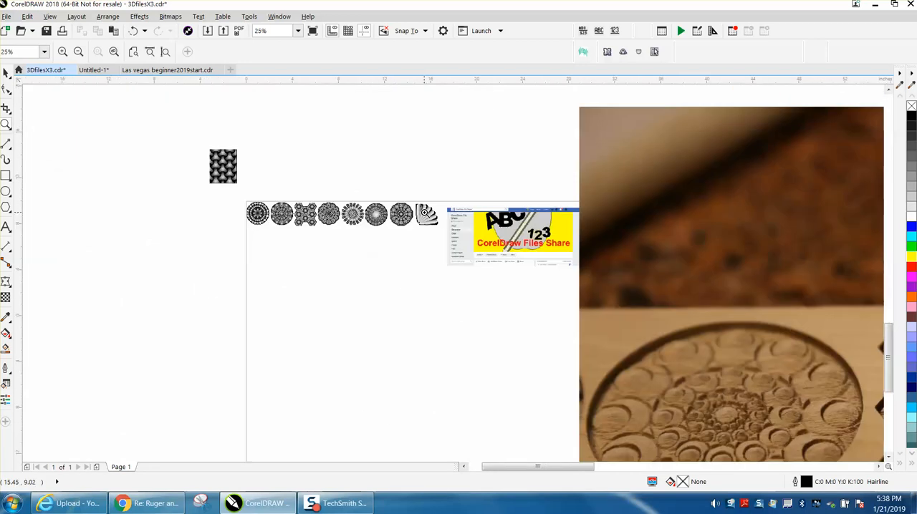
scroll(505, 235, down, 1)
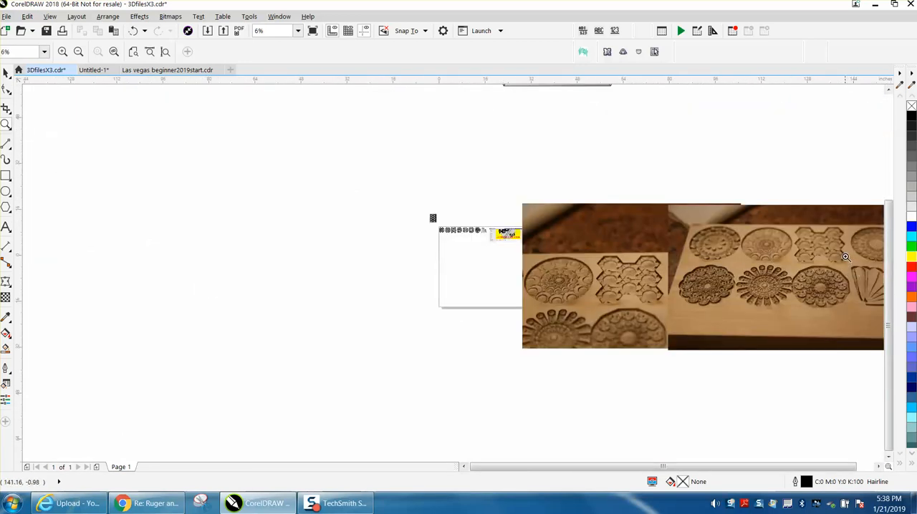
scroll(851, 313, right, 4)
scroll(739, 315, up, 3)
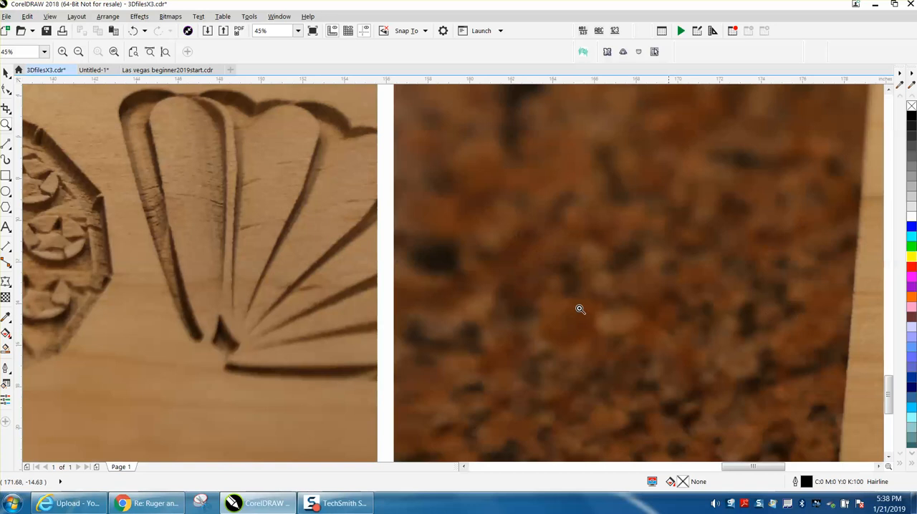
scroll(292, 217, down, 2)
scroll(375, 220, down, 2)
Step: Draw a three-sided polygon beside the shaded hexagon, about 29.4 inches wide and 25.4 inches high
drag(249, 119, 334, 181)
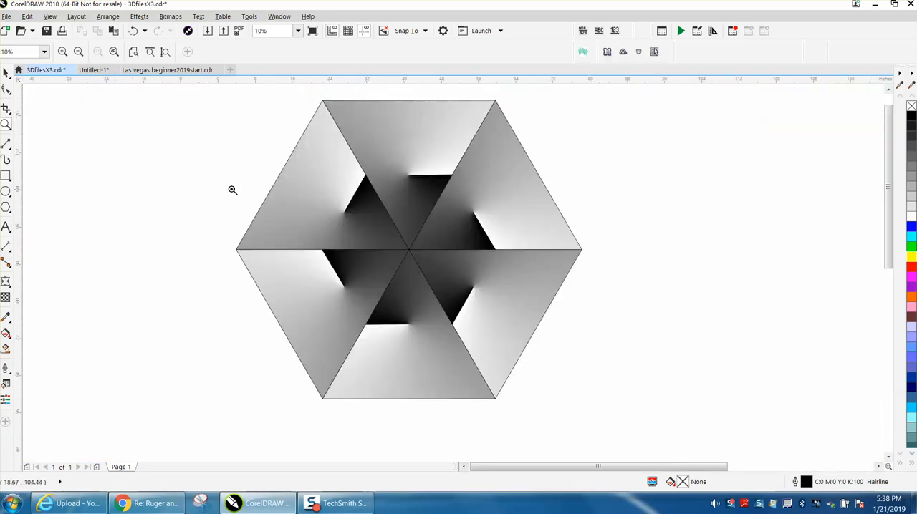
click(9, 210)
click(32, 208)
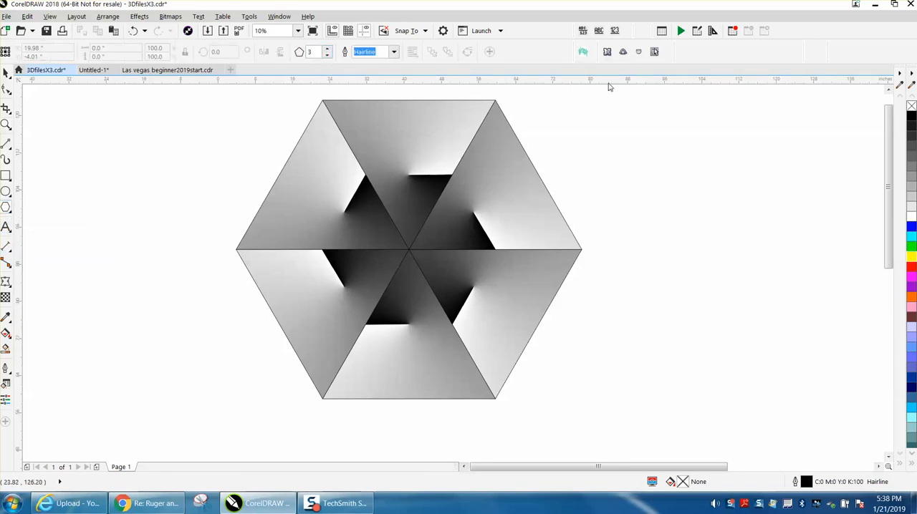
mouse_move(789, 129)
mouse_down()
mouse_move(793, 143)
mouse_move(753, 212)
mouse_move(712, 241)
mouse_move(690, 288)
mouse_up()
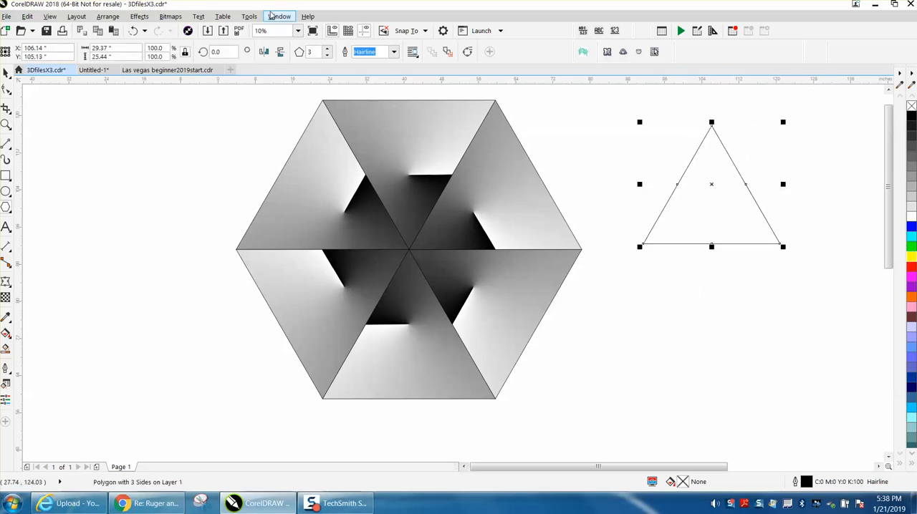
Step: Give the new triangle a black-to-white conical fountain fill through Object Properties
click(272, 16)
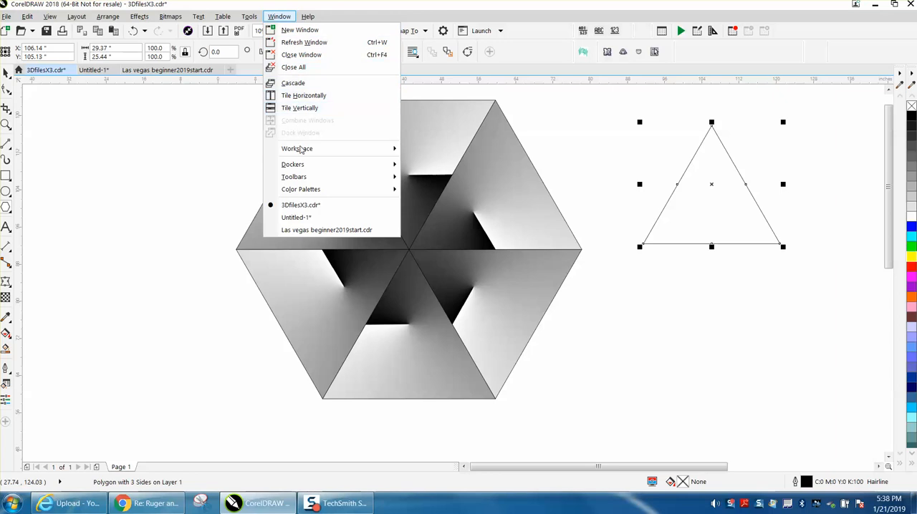
mouse_move(340, 169)
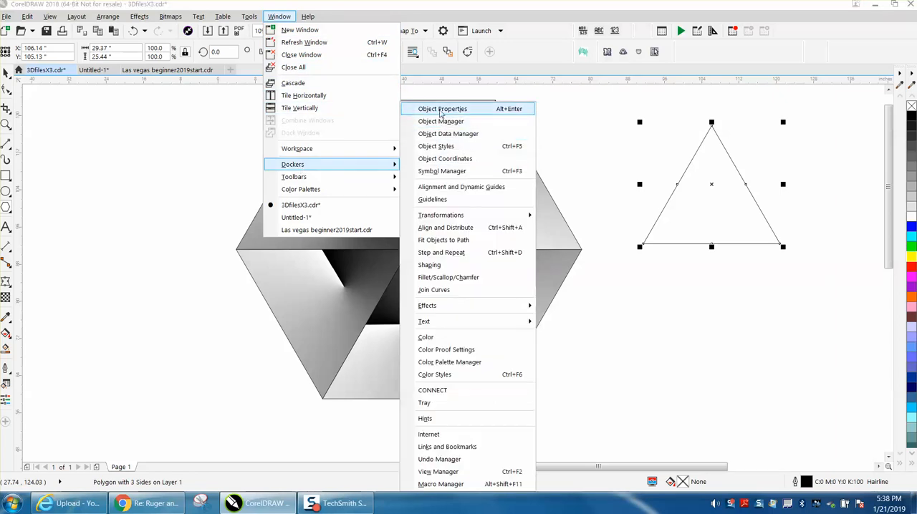
click(441, 109)
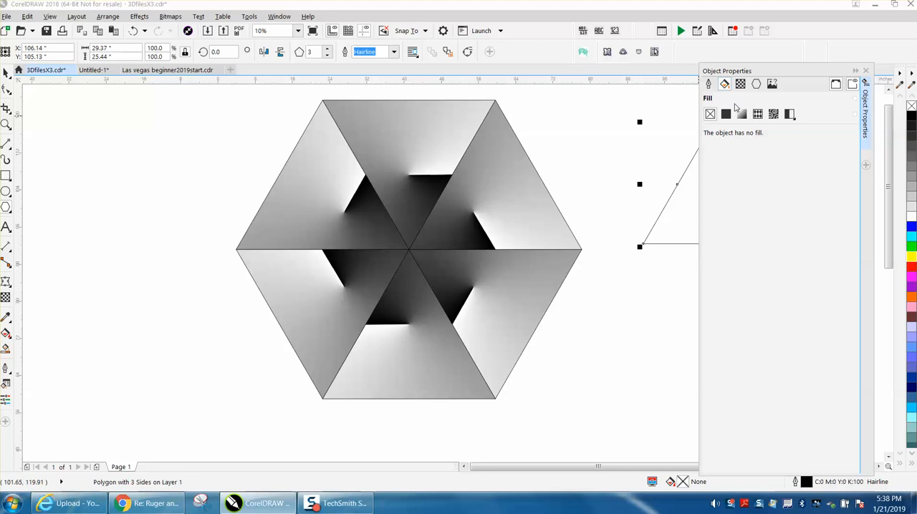
click(743, 115)
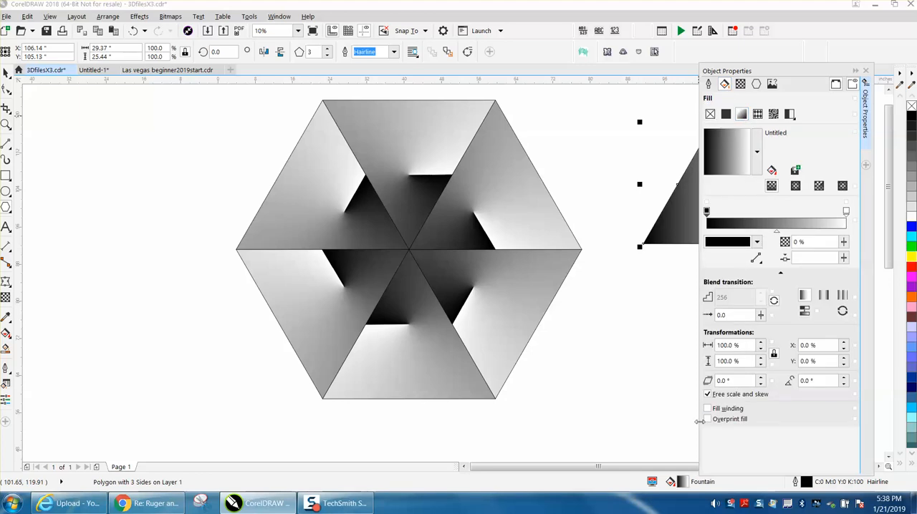
drag(682, 469, 717, 461)
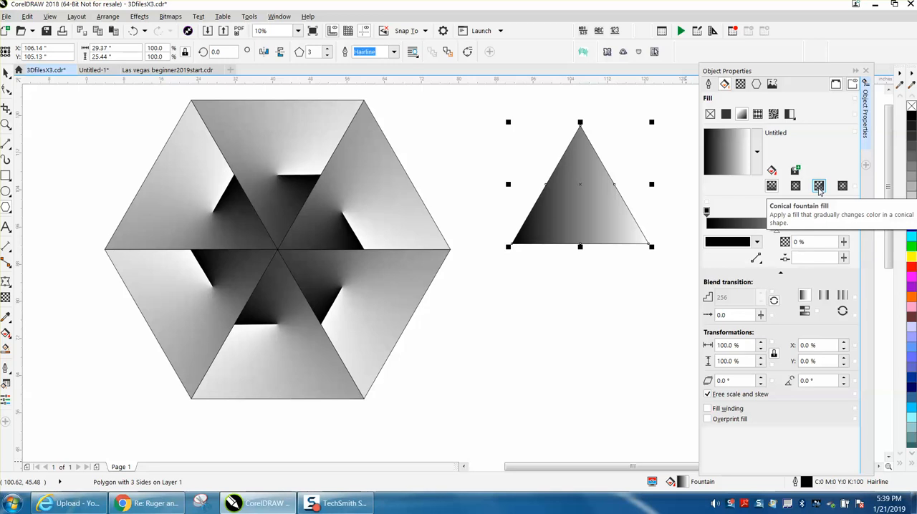
click(819, 186)
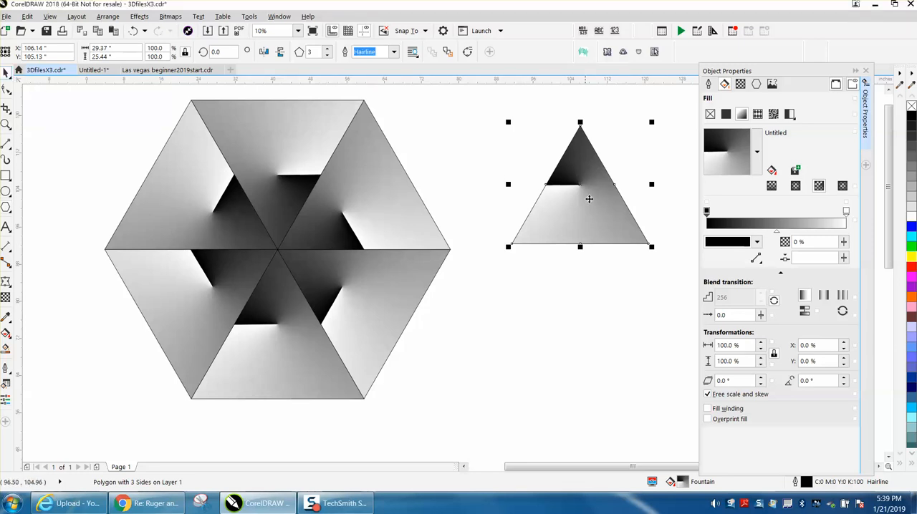
Step: Rotate the filled triangle by 120 degrees and deselect it
click(581, 187)
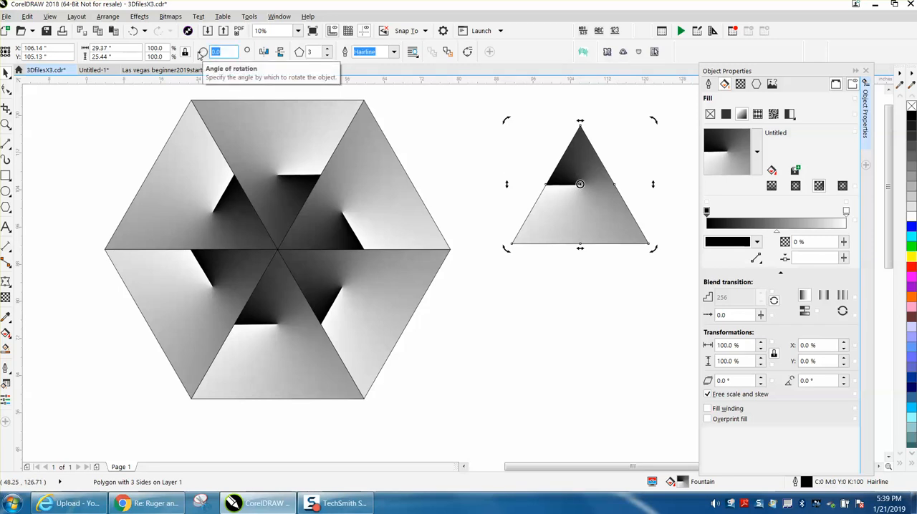
text(120)
key(Return)
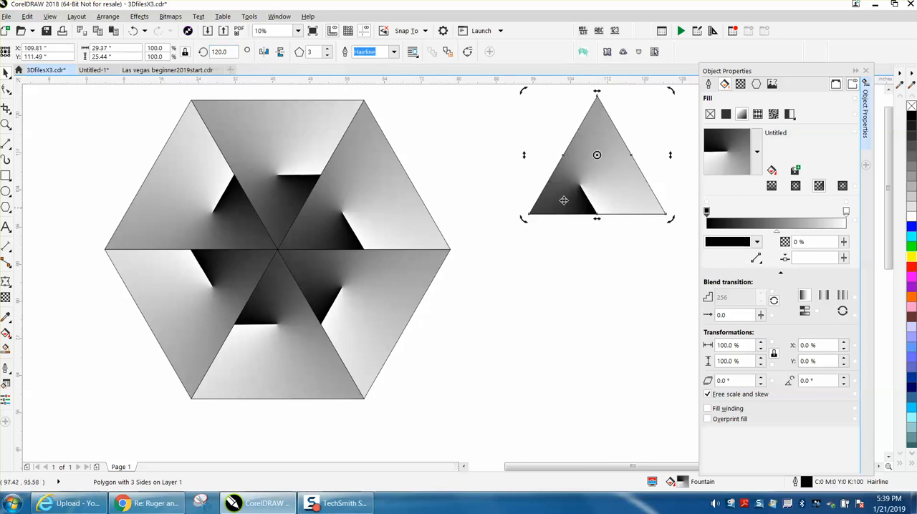
scroll(577, 206, down, 2)
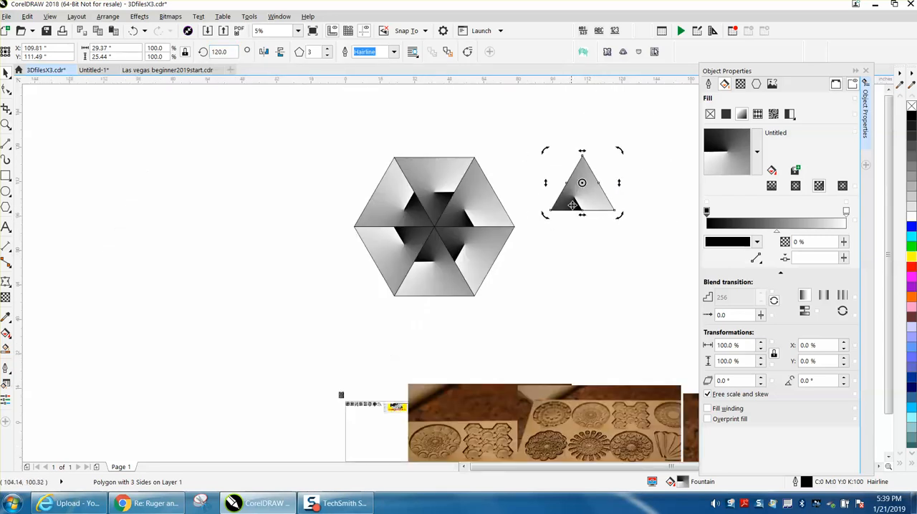
click(616, 194)
click(6, 125)
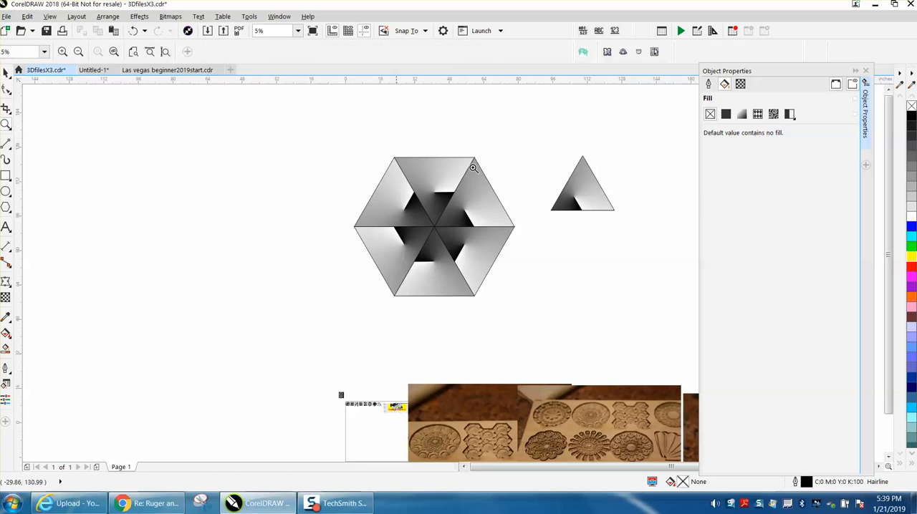
drag(528, 146, 688, 254)
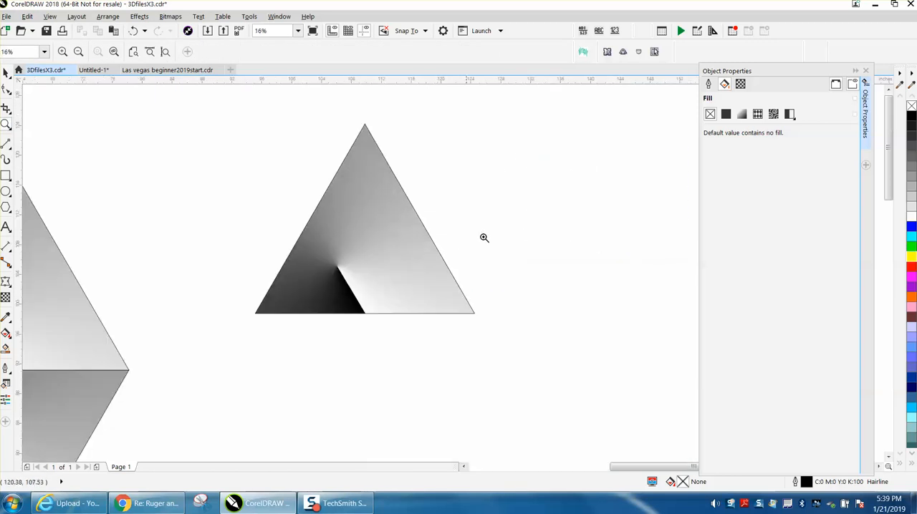
click(741, 115)
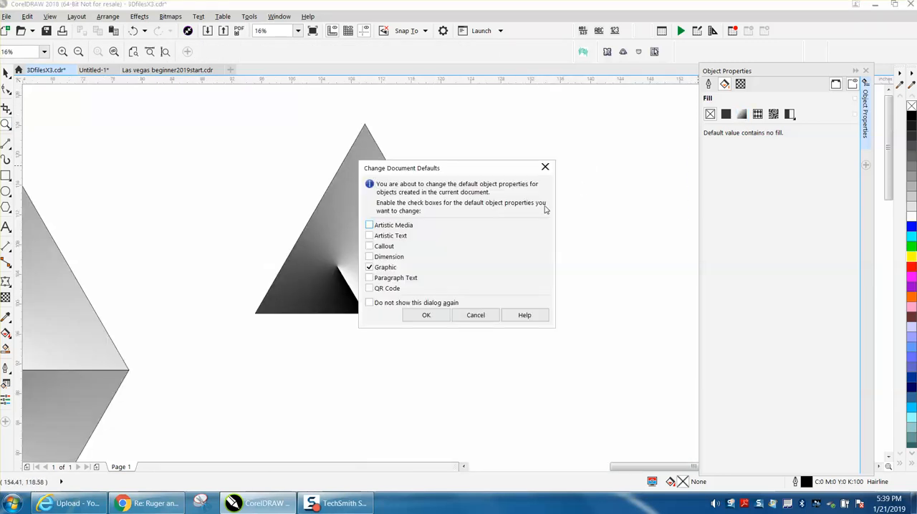
click(491, 316)
click(406, 259)
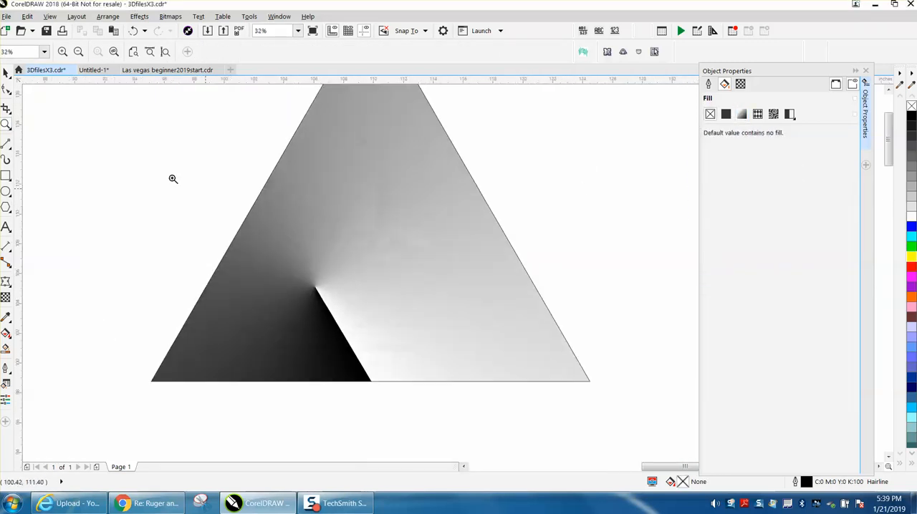
scroll(137, 165, down, 2)
Step: Remove the rotated triangle's fill and reapply the conical fountain fill
click(7, 73)
click(237, 164)
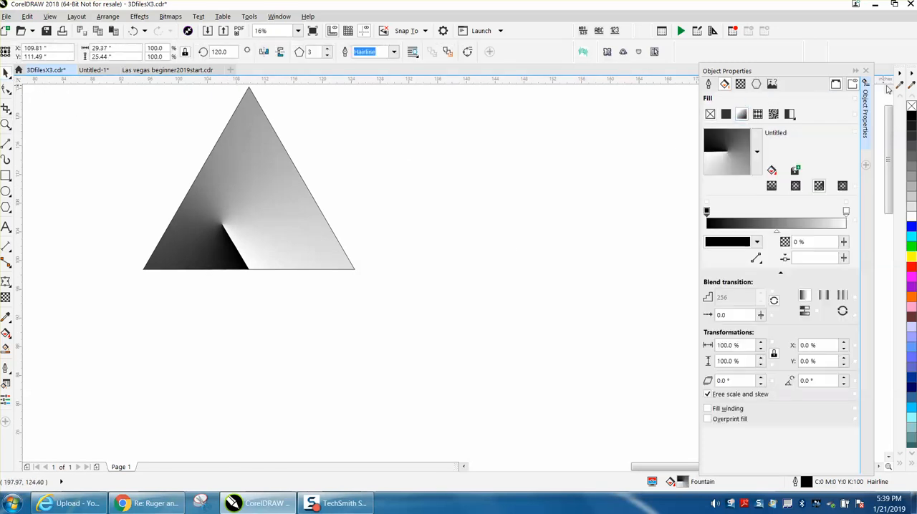
click(911, 106)
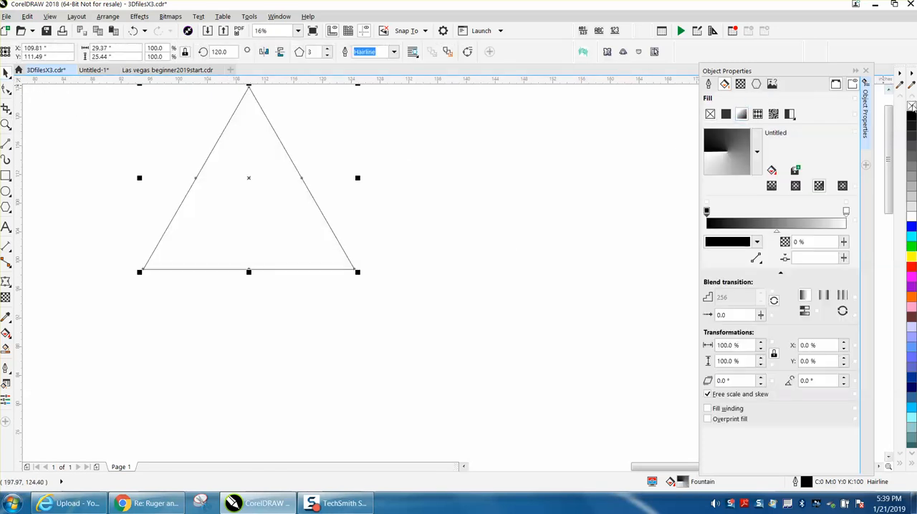
click(742, 114)
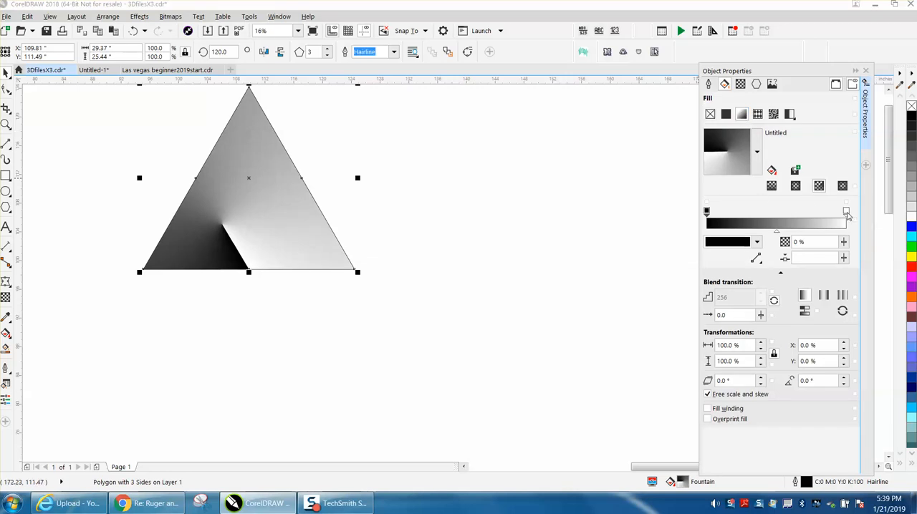
Step: Change the white end of the triangle's gradient to light gray and set the gradient midpoint to 41%
drag(914, 208, 847, 213)
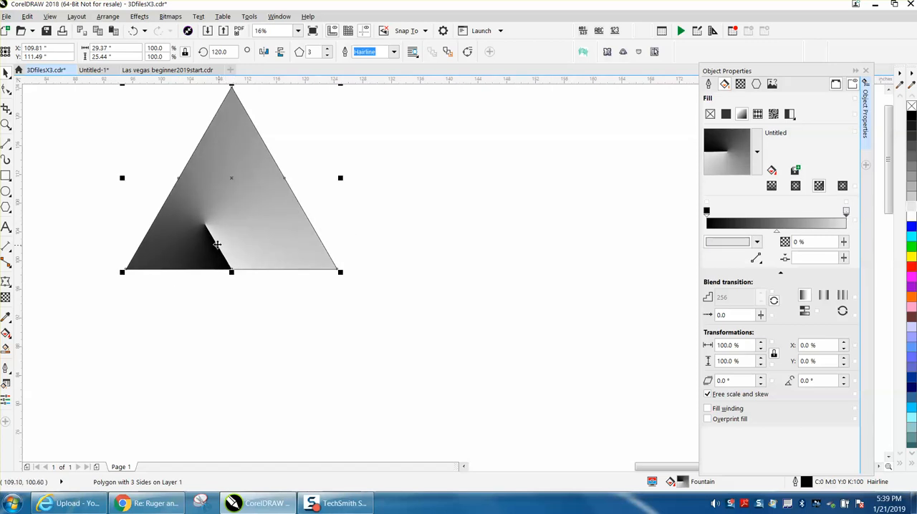
mouse_move(778, 235)
mouse_down()
mouse_move(747, 235)
mouse_move(788, 233)
mouse_up()
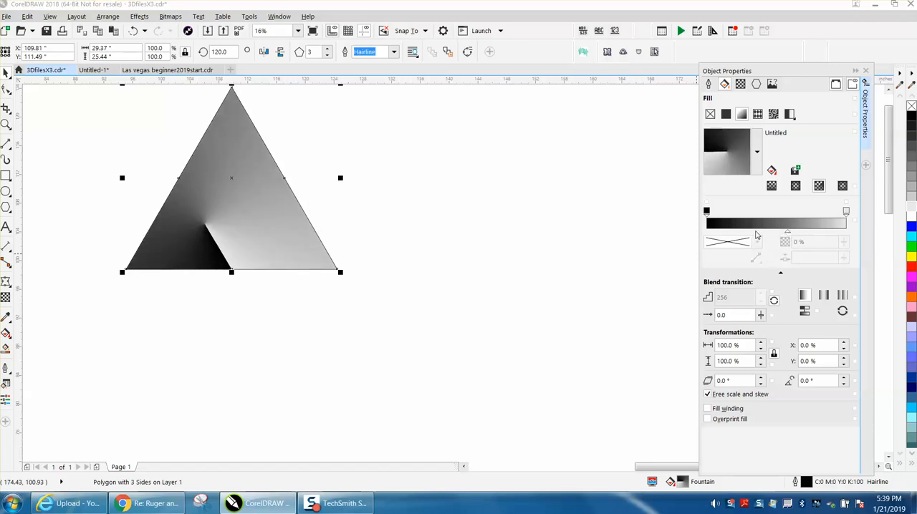
drag(788, 233, 743, 233)
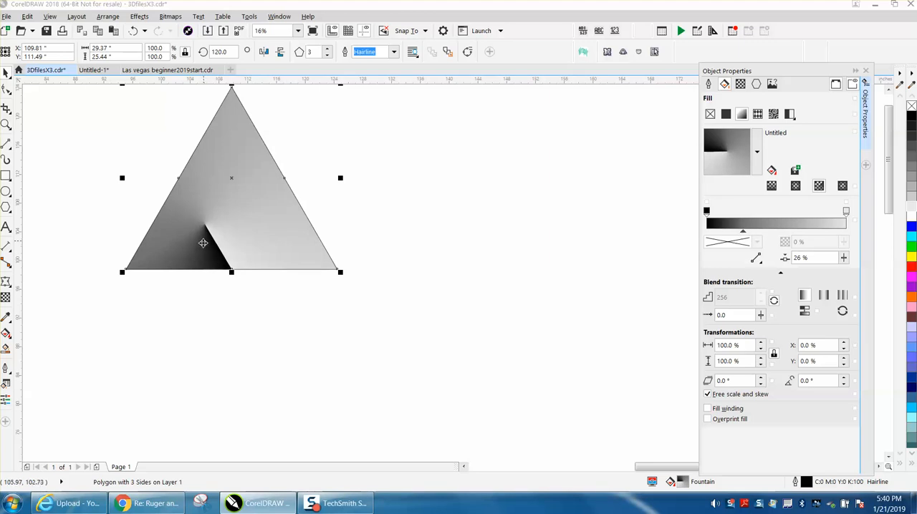
drag(743, 233, 763, 234)
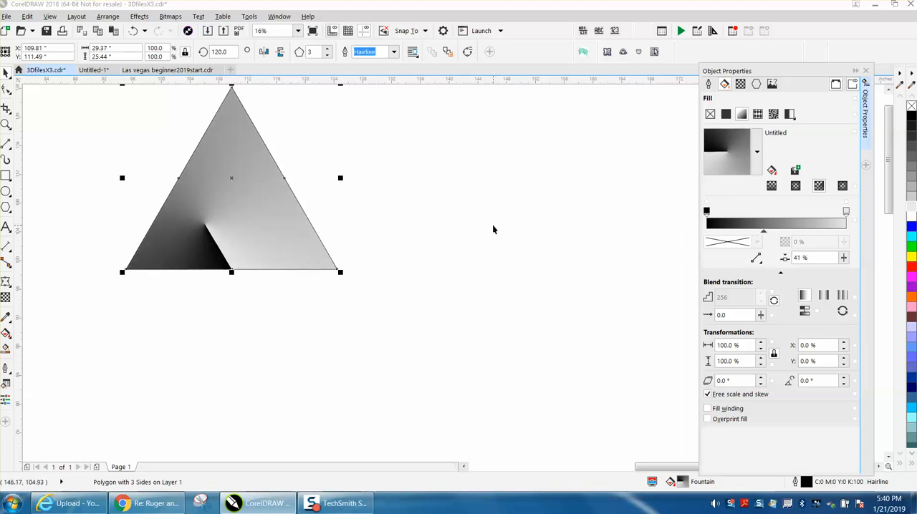
Step: Move the gradient triangle's rotation centre to its apex and create a copy rotated by 60 degrees
scroll(493, 229, down, 1)
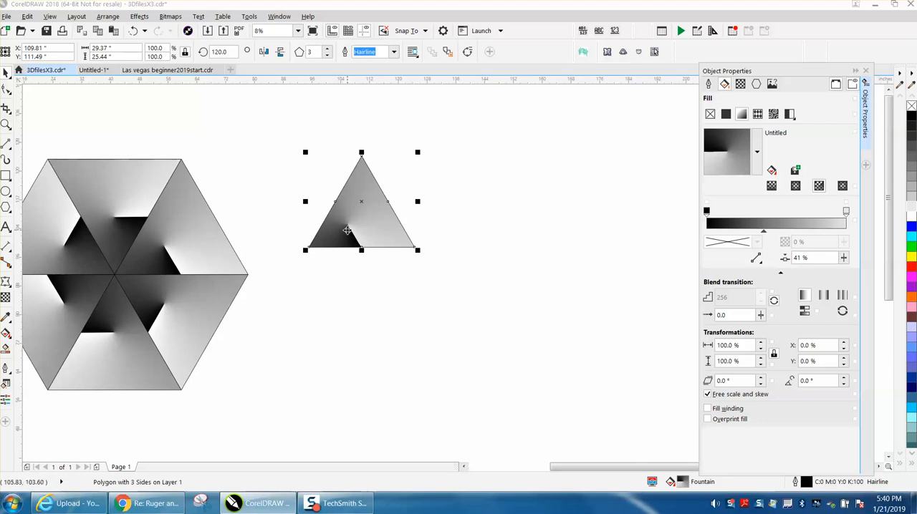
click(361, 203)
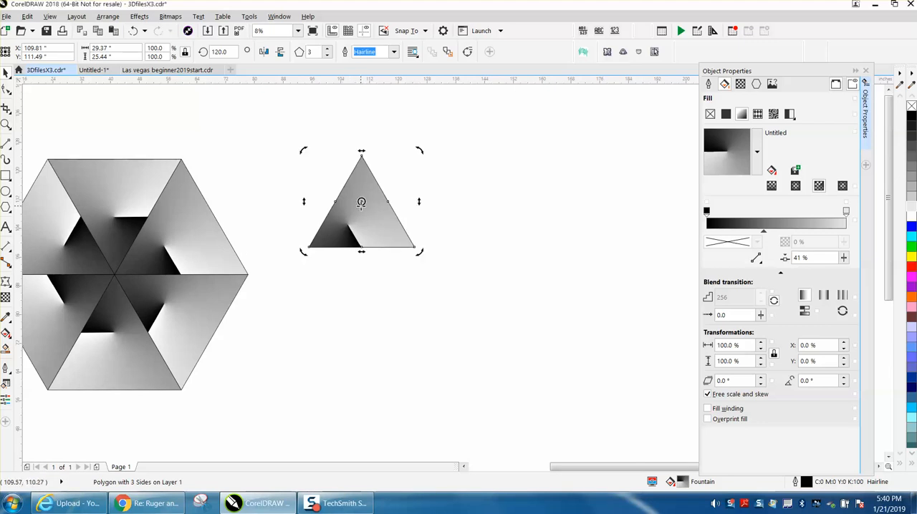
drag(362, 203, 362, 159)
drag(227, 51, 205, 55)
text(60)
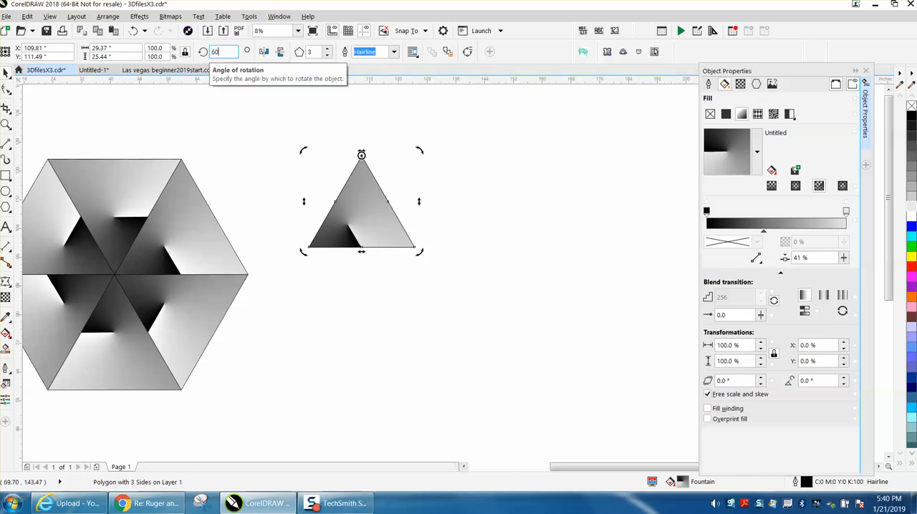
key(Return)
Step: Repeat the 60-degree rotated copy around the apex until six triangles complete a hexagon
key(ctrl+r)
key(ctrl+r)
key(ctrl+r)
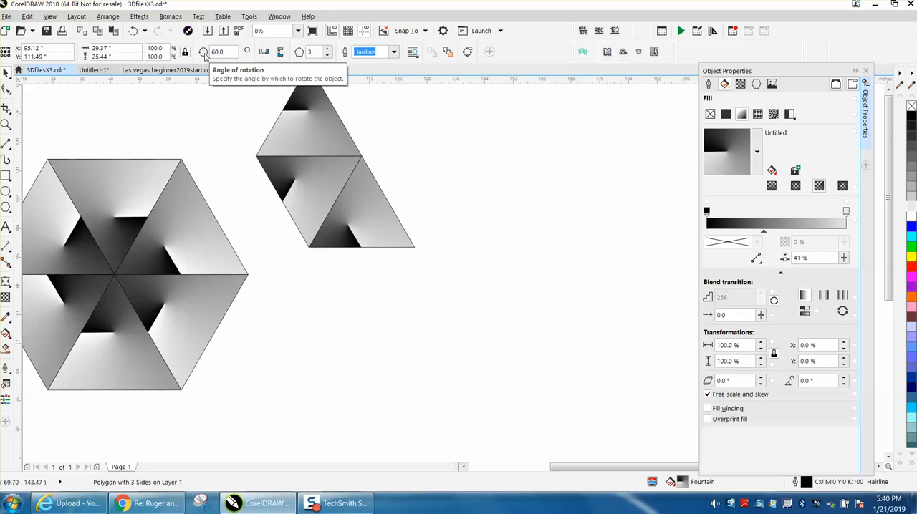
key(ctrl+r)
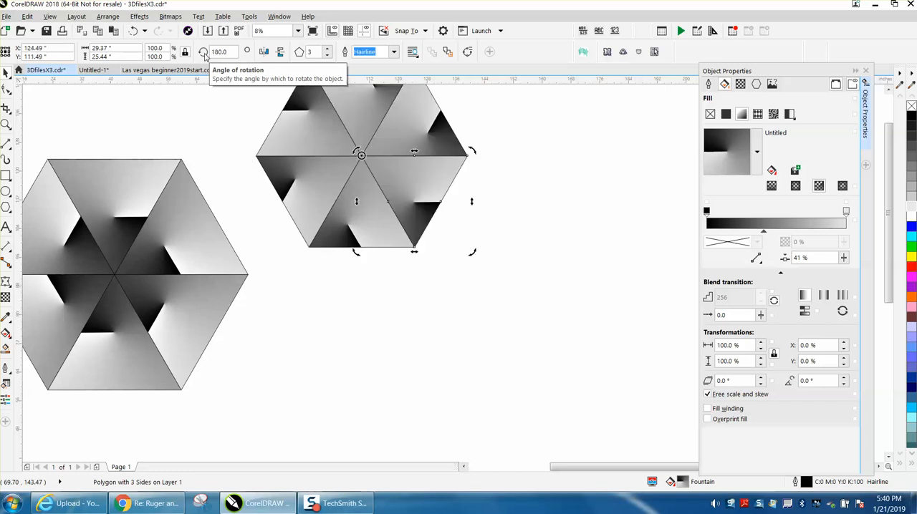
Step: Select the six triangles of the new hexagon and scale them down to about 18.46 by 15.98 inches
scroll(217, 77, down, 4)
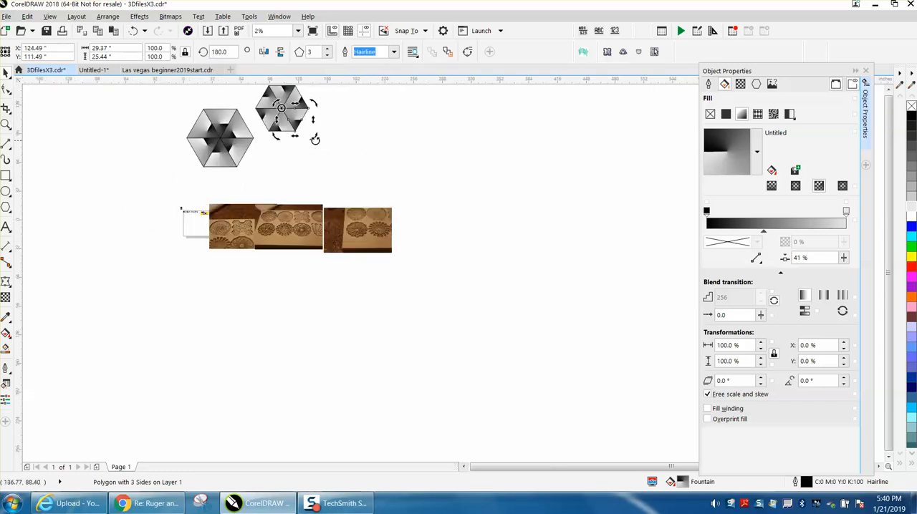
scroll(322, 146, down, 1)
click(542, 277)
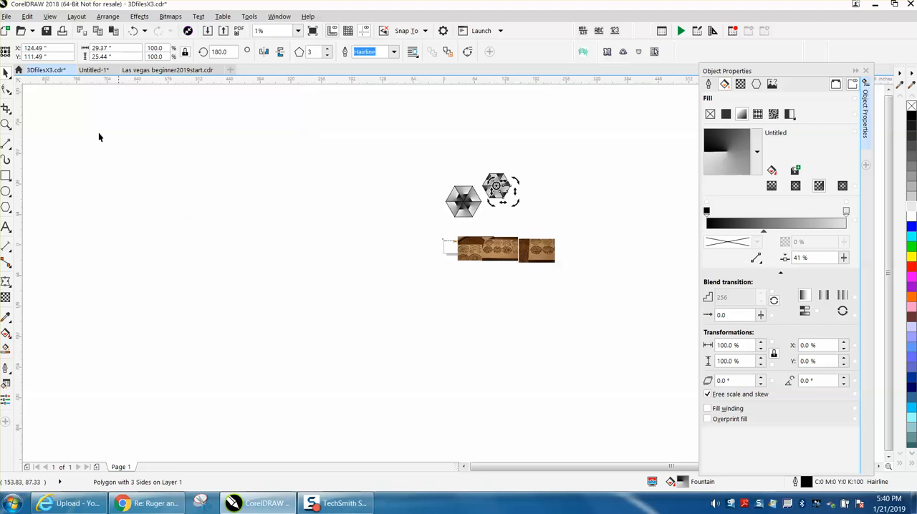
key(z)
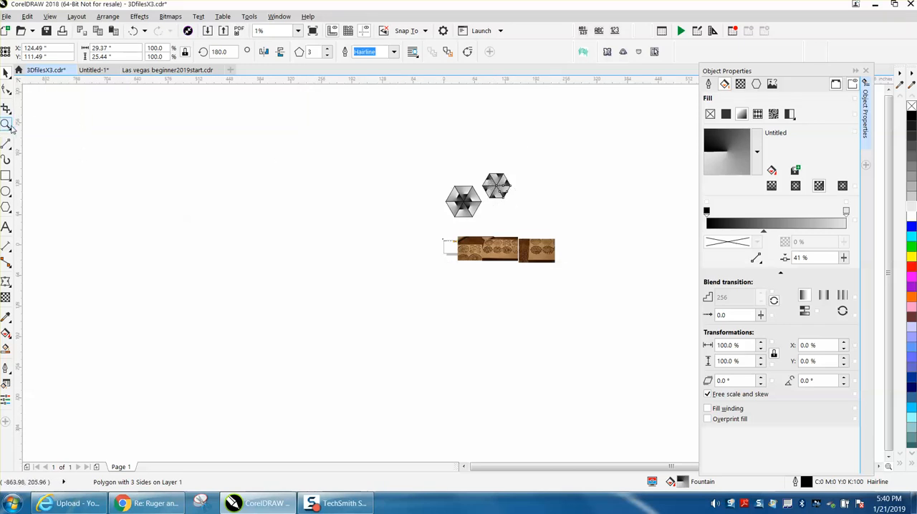
drag(481, 165, 534, 205)
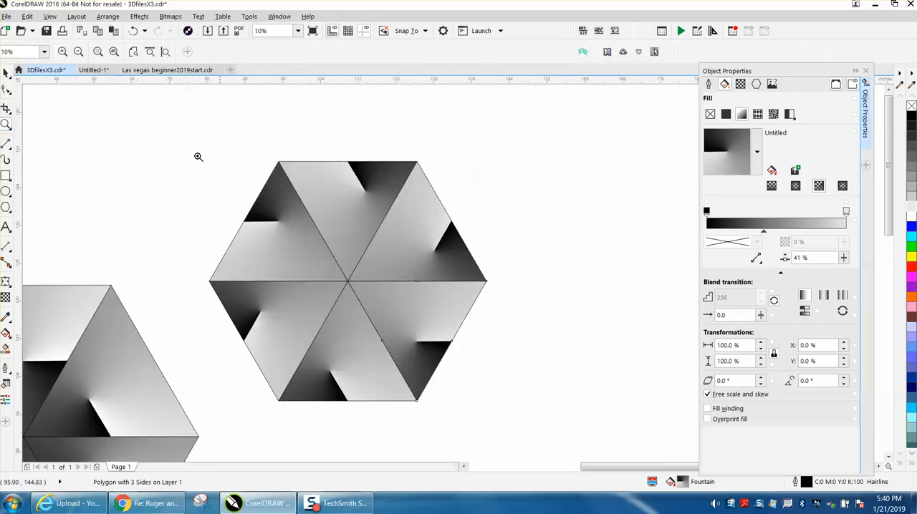
click(7, 73)
drag(194, 143, 513, 423)
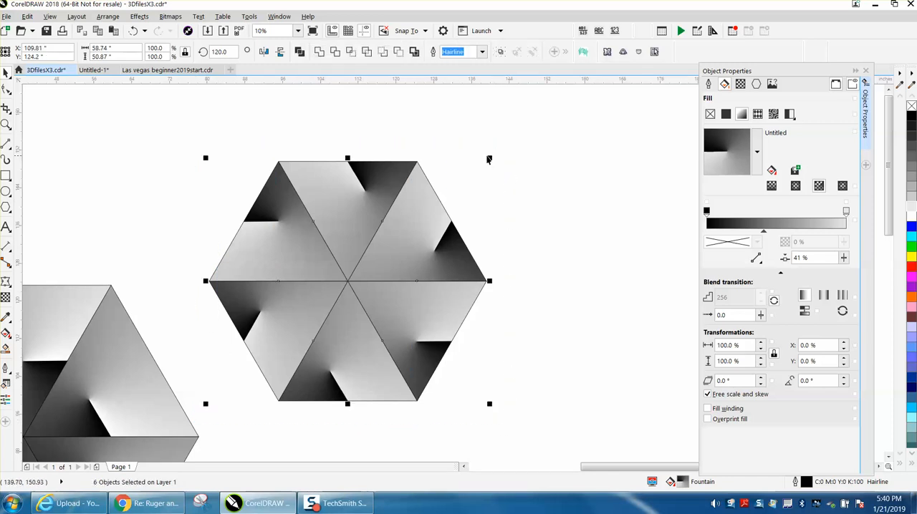
drag(490, 157, 348, 321)
Step: Try to centre the six ungrouped triangles on the page, and undo the placement
scroll(298, 284, down, 2)
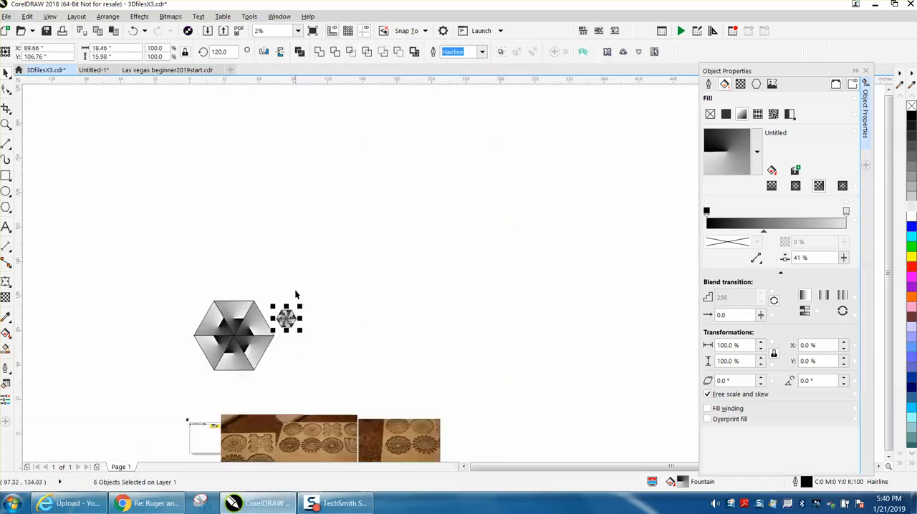
scroll(298, 283, down, 1)
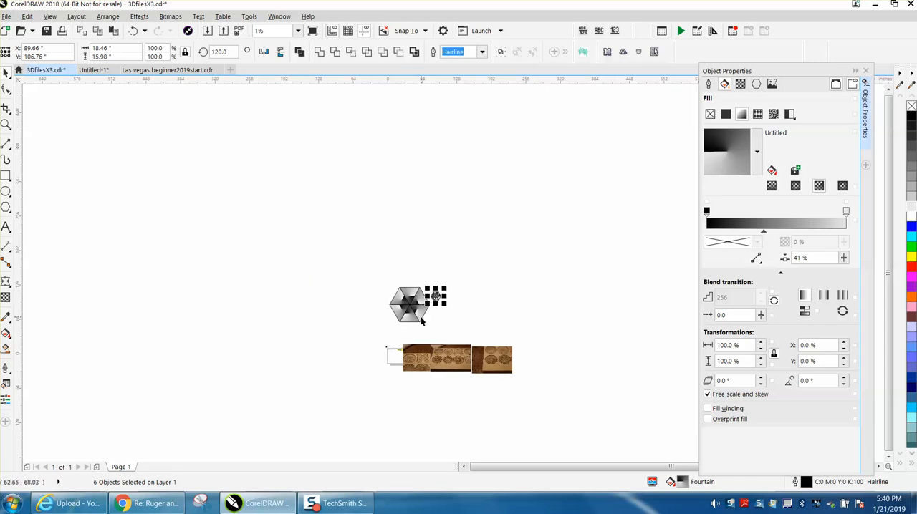
key(ctrl+z)
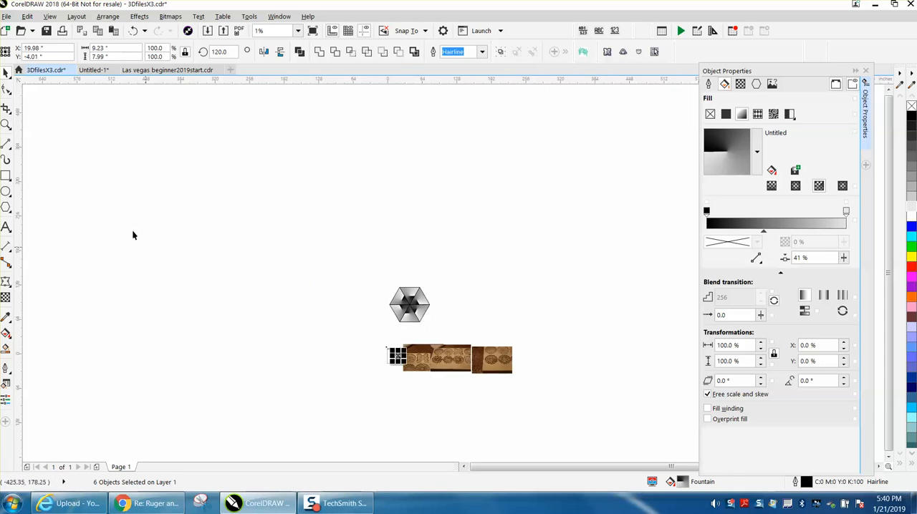
click(6, 124)
drag(373, 344, 470, 382)
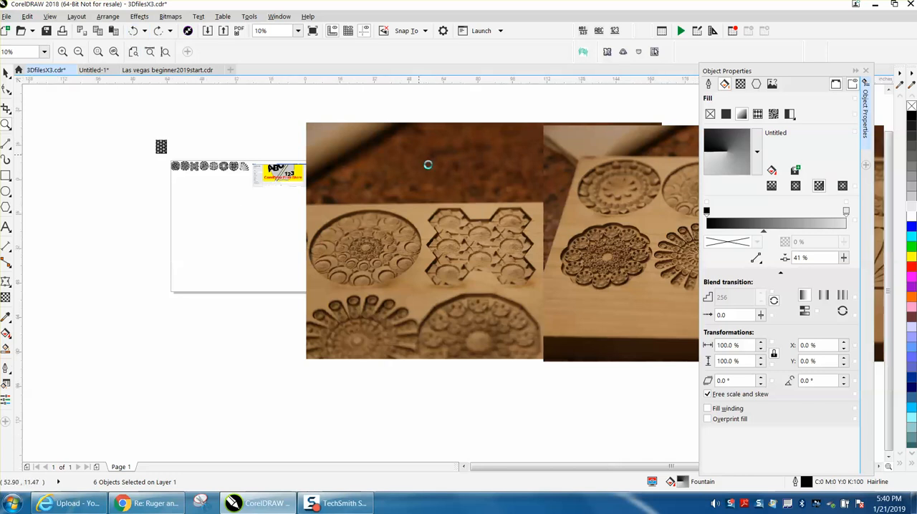
scroll(428, 164, down, 4)
scroll(436, 170, down, 1)
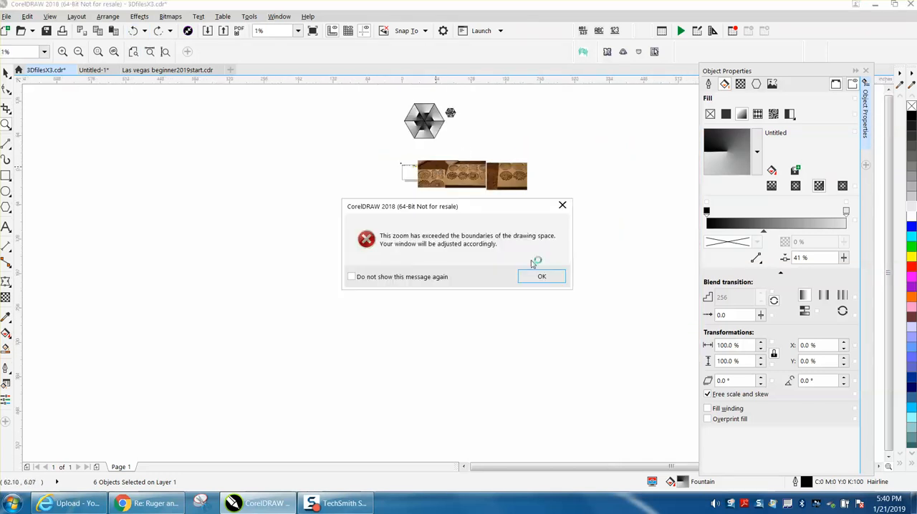
click(541, 277)
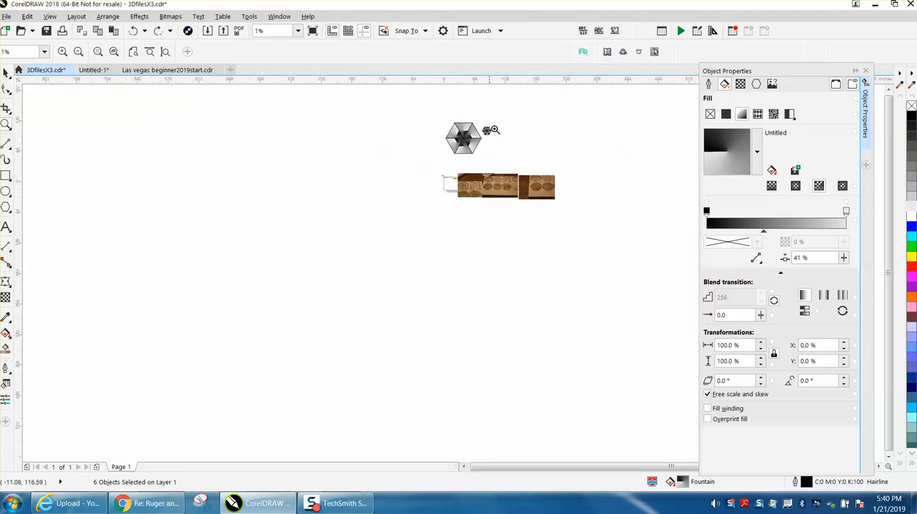
Step: Group the six triangles of the smaller hexagon and centre the group on the page
drag(472, 125, 539, 162)
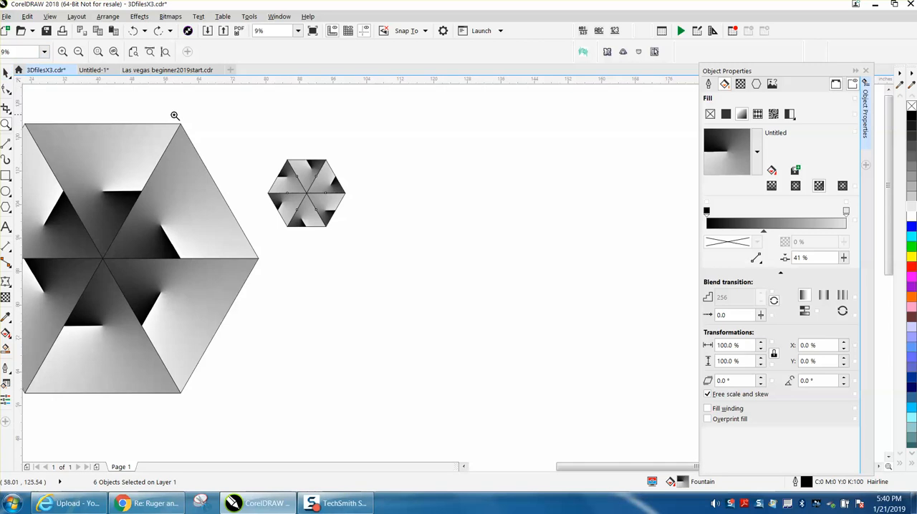
click(6, 72)
drag(231, 129, 315, 215)
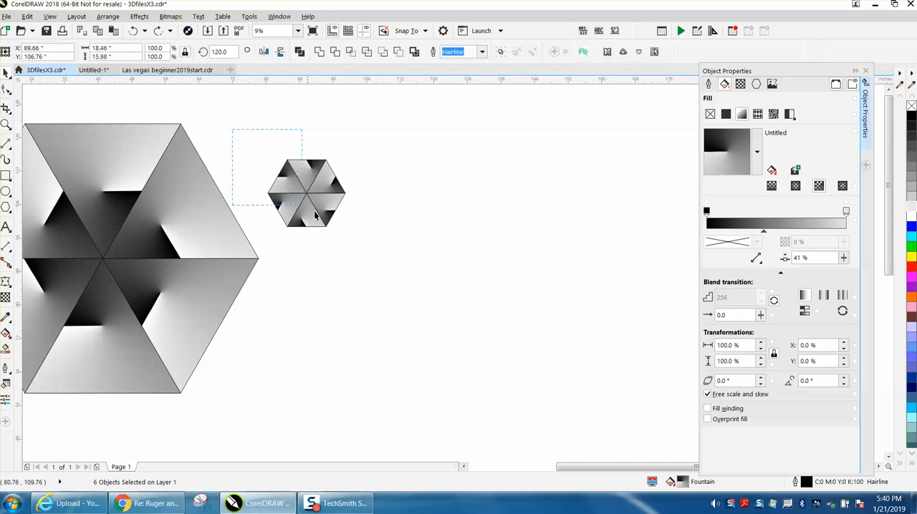
drag(404, 260, 403, 259)
click(108, 16)
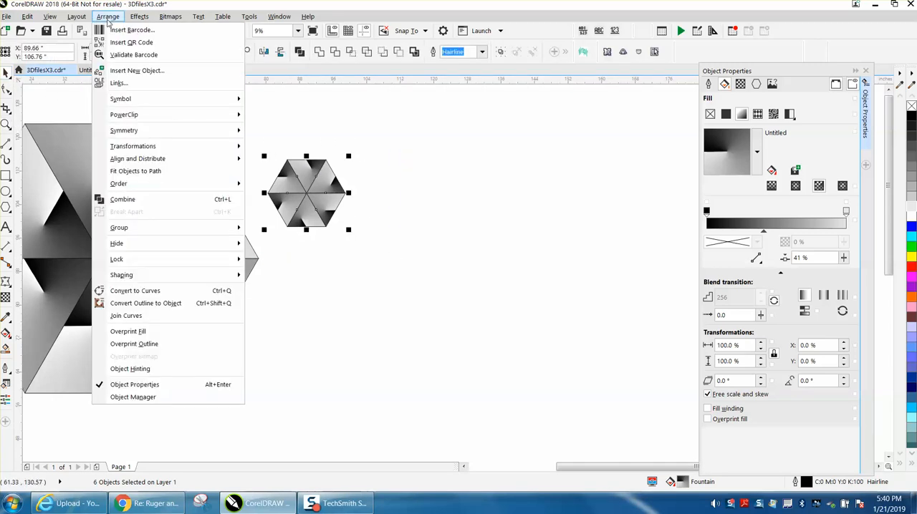
mouse_move(149, 229)
click(258, 229)
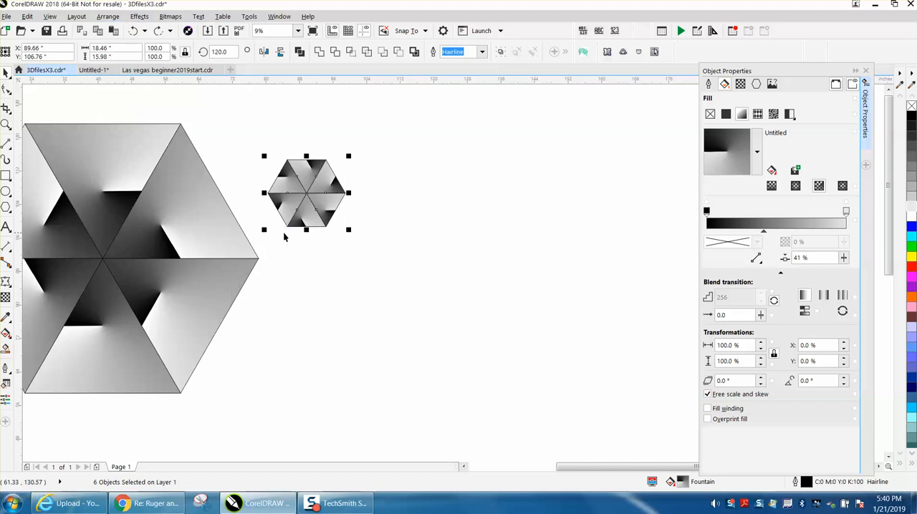
key(p)
scroll(293, 236, down, 3)
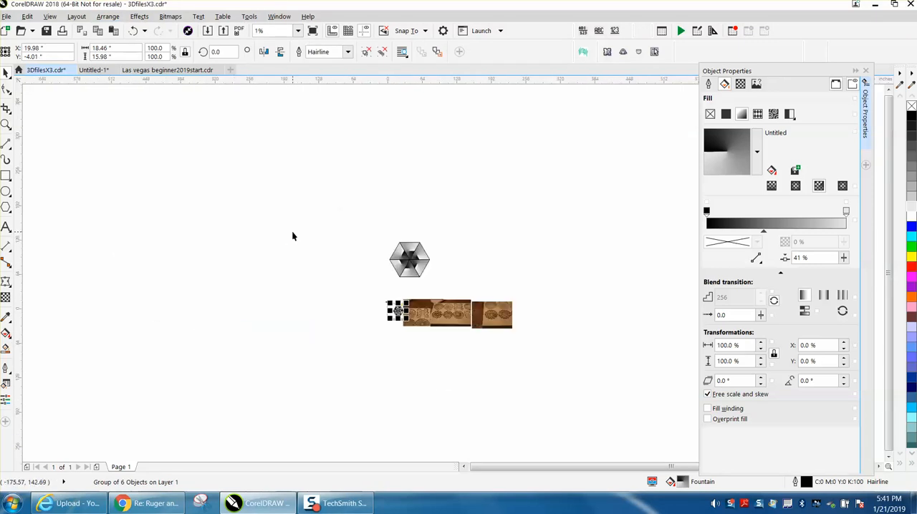
Step: Delete the wood-carving photo that overlaps the page beside the hexagon
click(5, 125)
drag(390, 301, 464, 336)
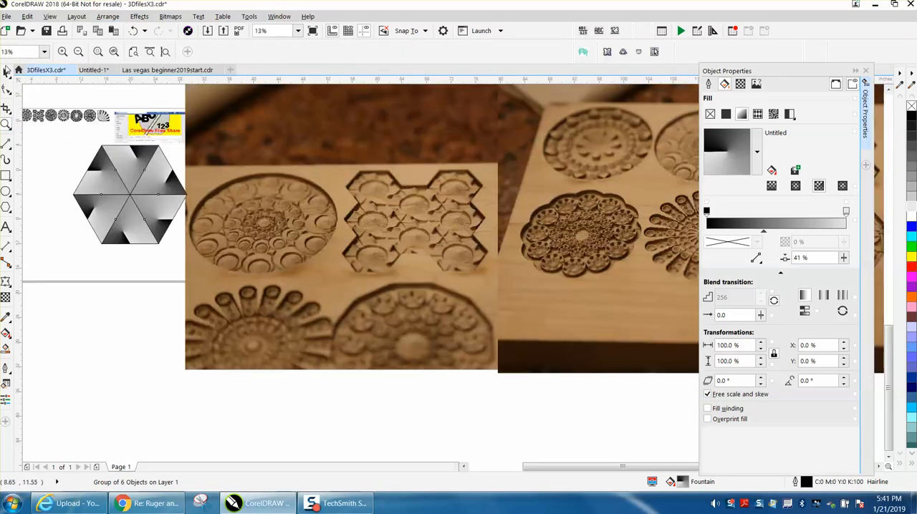
click(274, 180)
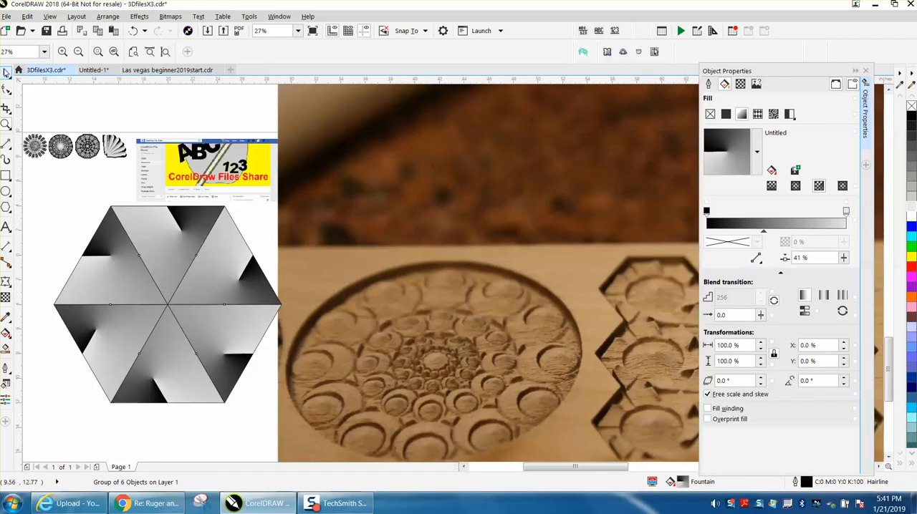
click(6, 73)
click(405, 165)
key(Delete)
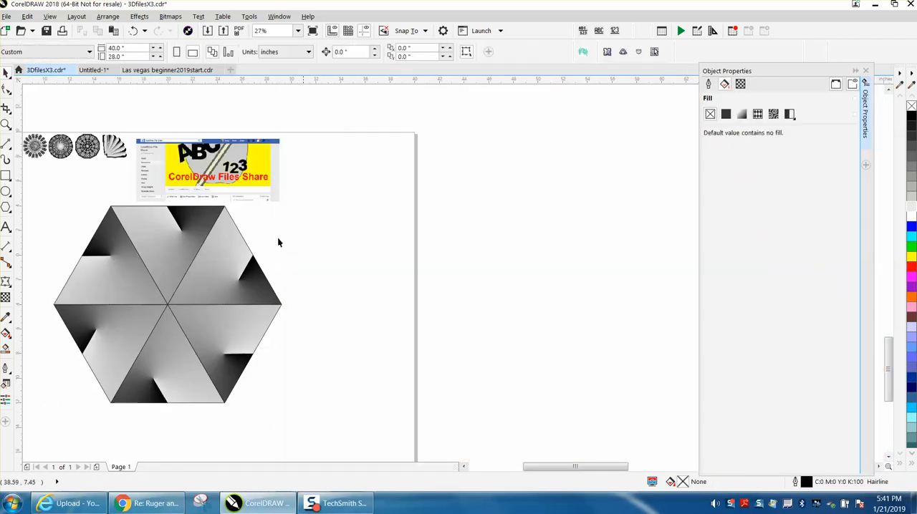
Step: Scale the hexagon group down to about 3.34 by 2.89 inches and place it in the lower middle of the page
click(185, 285)
click(220, 248)
drag(287, 203, 131, 365)
drag(73, 384, 208, 369)
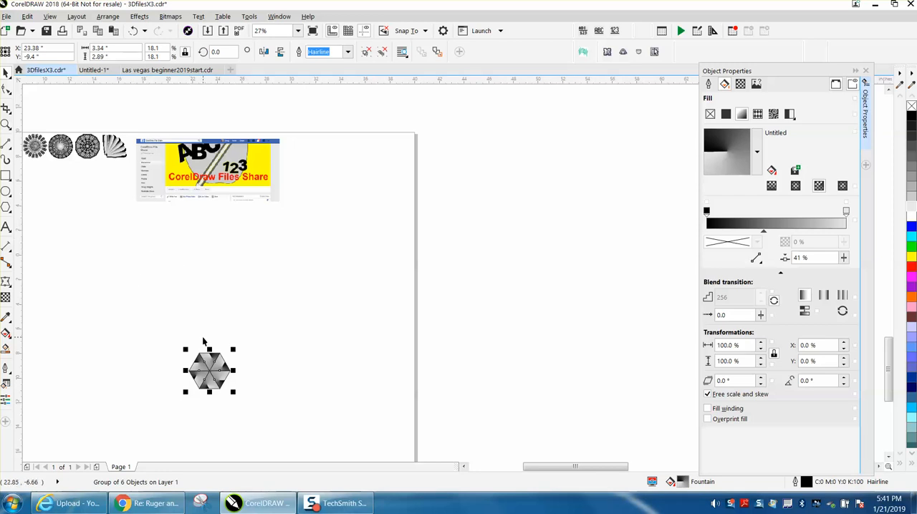
Step: Move the small hexagon's rotation centre straight above it and create a copy rotated by 20 degrees
click(209, 369)
drag(210, 369, 210, 292)
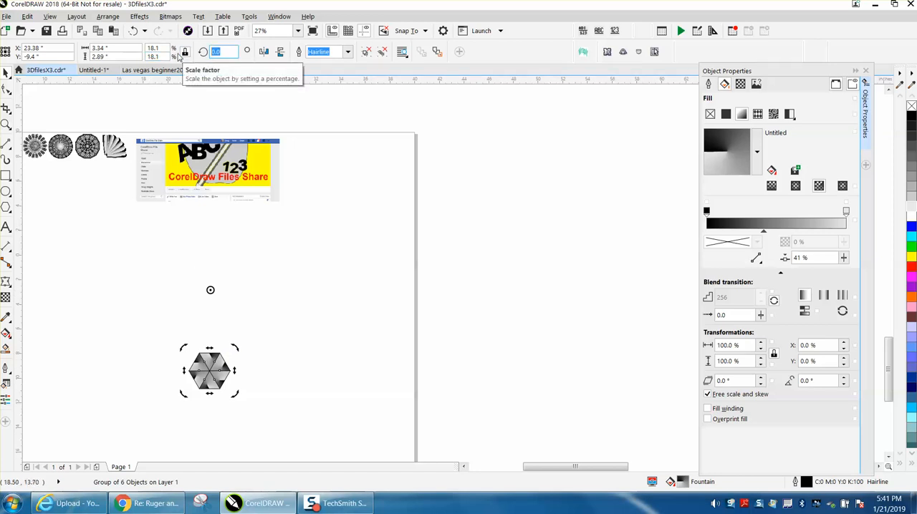
key(Return)
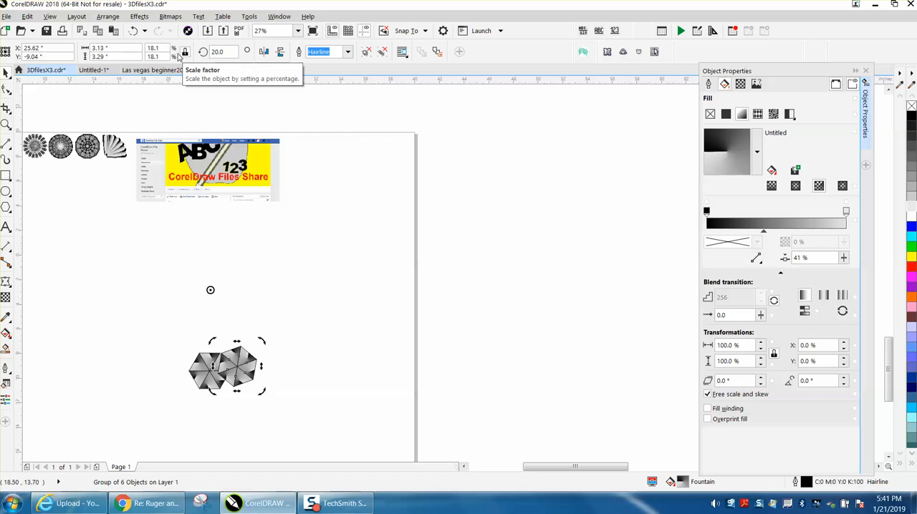
Step: Repeat the 20-degree rotated copy until 18 hexagons form a full ring
key(ctrl+r)
key(ctrl+r)
key(ctrl+r)
key(ctrl+r)
key(ctrl+r)
key(ctrl+r)
key(ctrl+r)
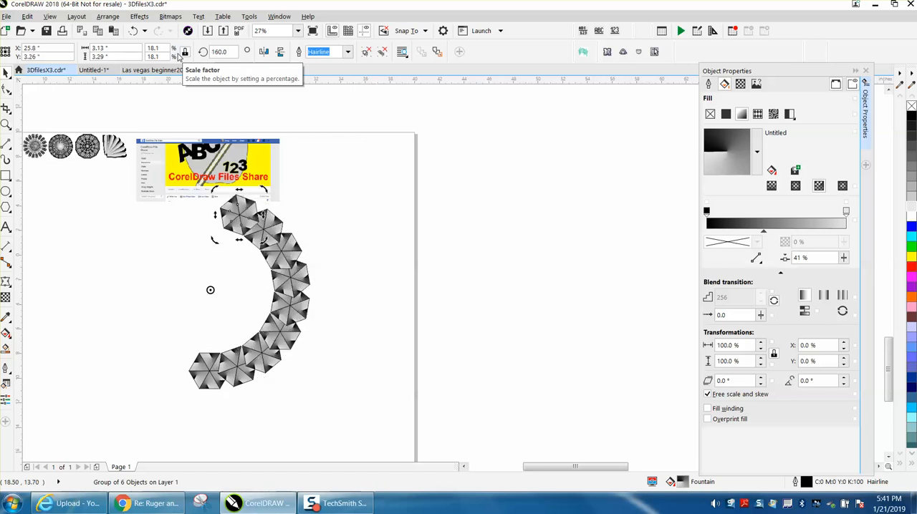
key(ctrl+r)
key(ctrl+r)
key(ctrl+r)
key(ctrl+r)
key(ctrl+r)
key(ctrl+r)
key(ctrl+r)
key(ctrl+r)
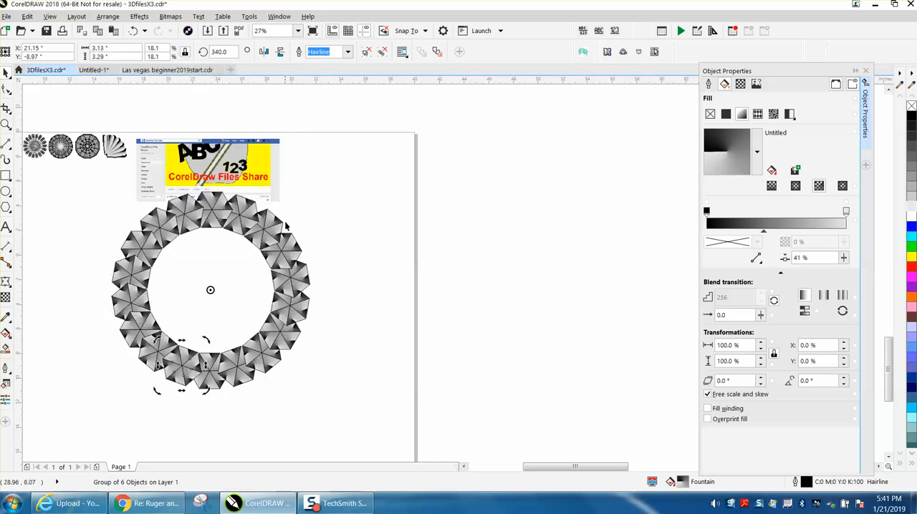
Step: Select all hexagons of the ring and scale them down to 35.2%, about 5.65 by 5.62 inches
drag(97, 188, 362, 413)
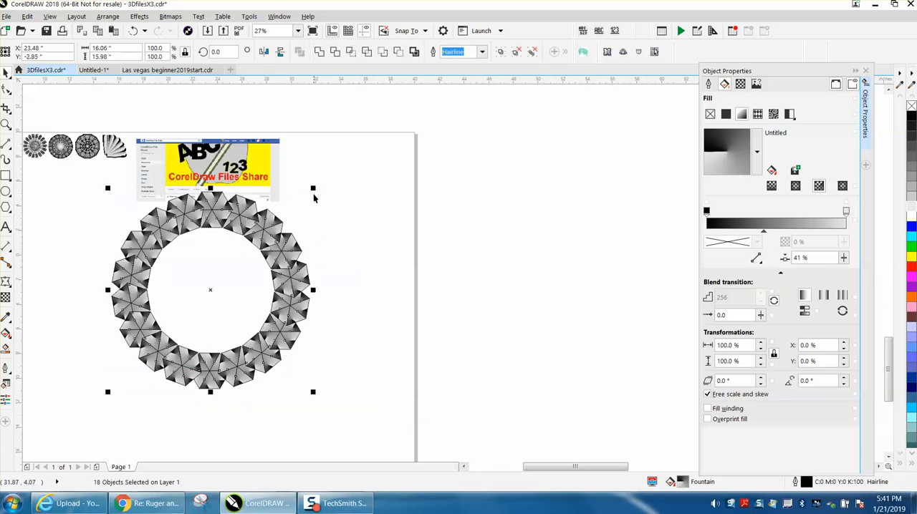
drag(314, 188, 184, 316)
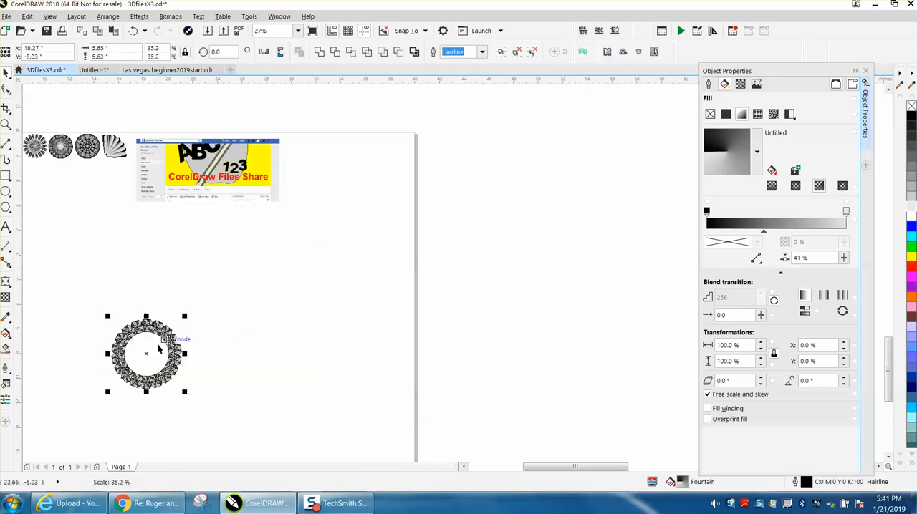
click(149, 352)
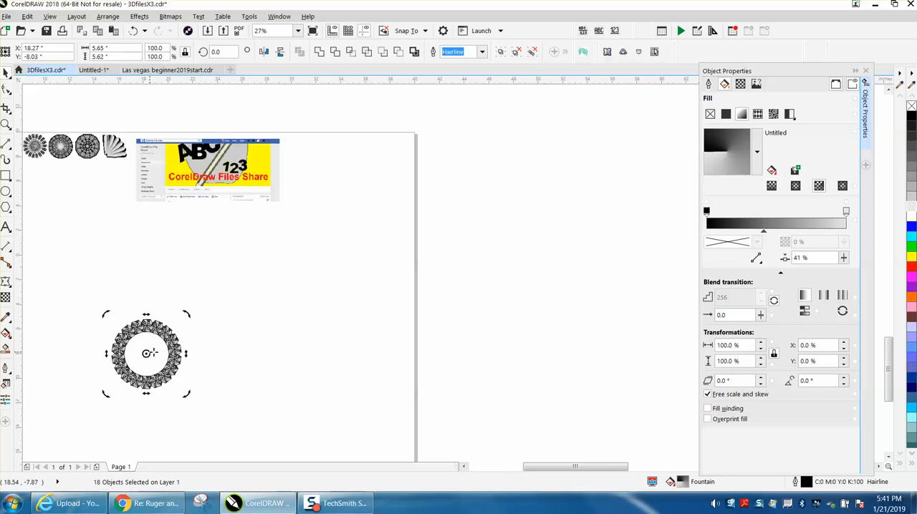
Step: Group the scaled-down ring of hexagons and centre it on the page
drag(82, 283, 262, 428)
key(ctrl+g)
key(p)
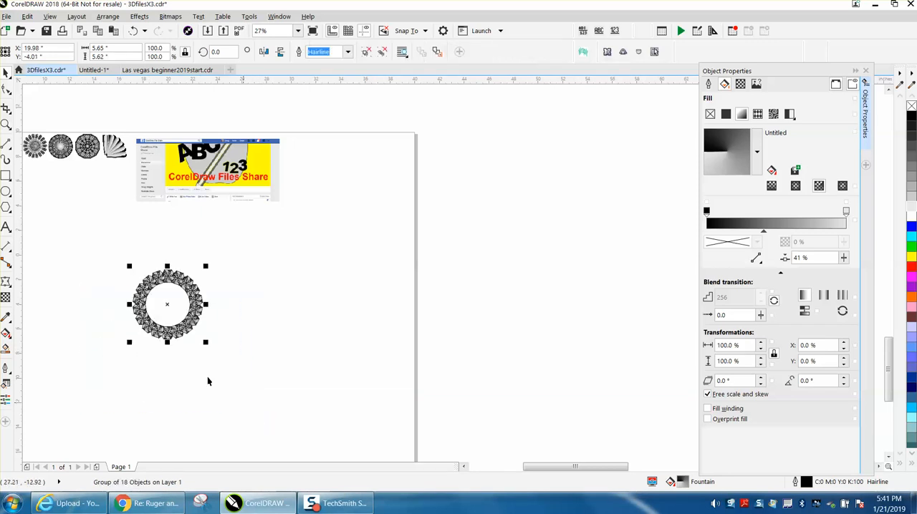
click(6, 190)
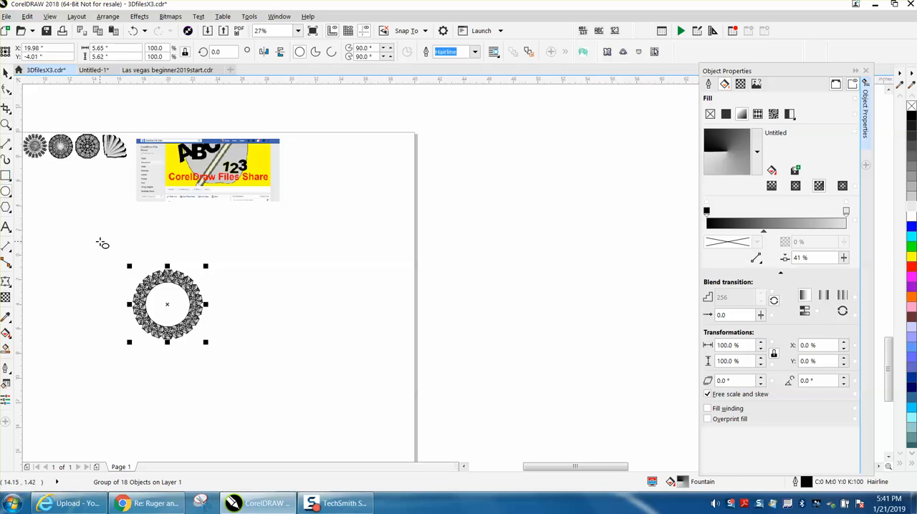
click(6, 124)
drag(119, 268, 265, 356)
click(6, 73)
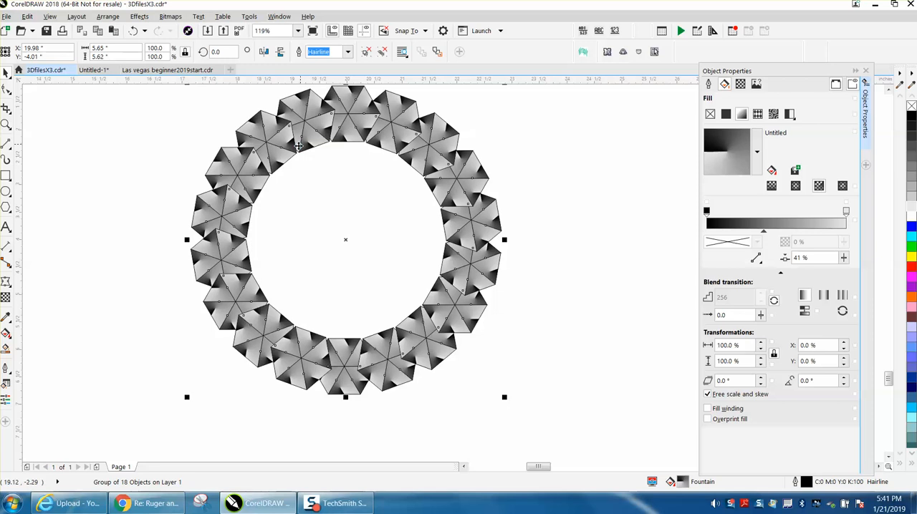
Step: Create a copy of the hexagon ring scaled to 82%, about 4.63 by 4.6 inches, and centre it on the page
click(502, 401)
drag(482, 374, 478, 367)
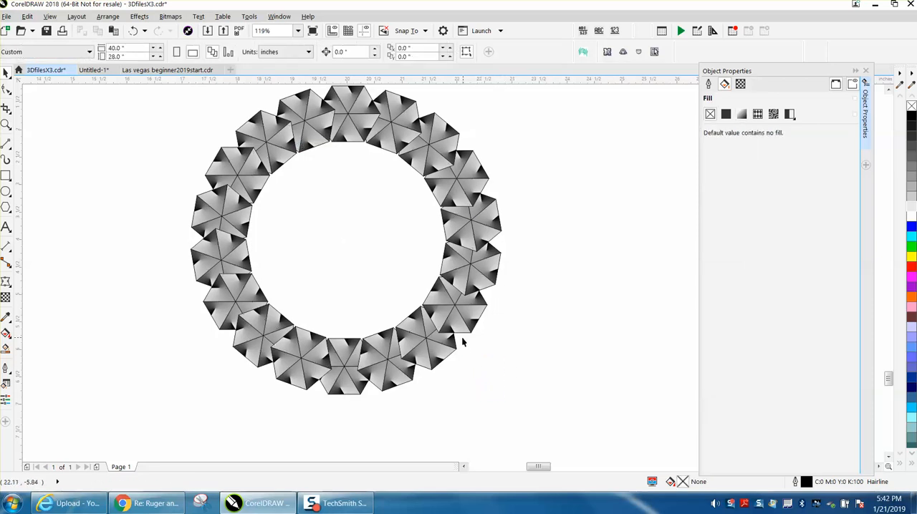
click(464, 331)
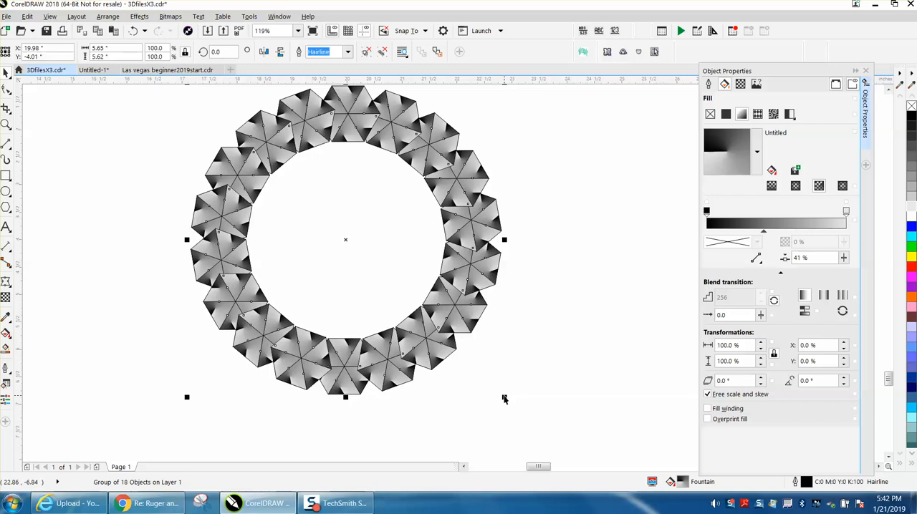
drag(505, 397, 461, 344)
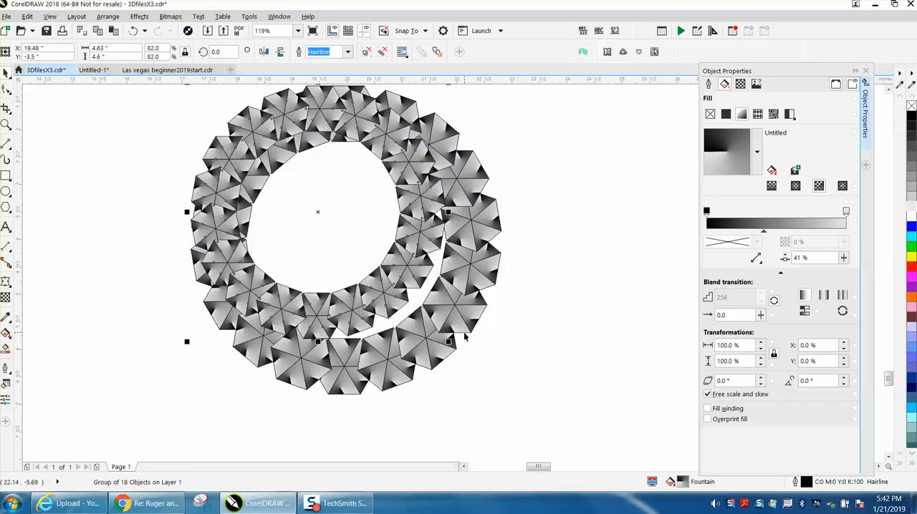
key(p)
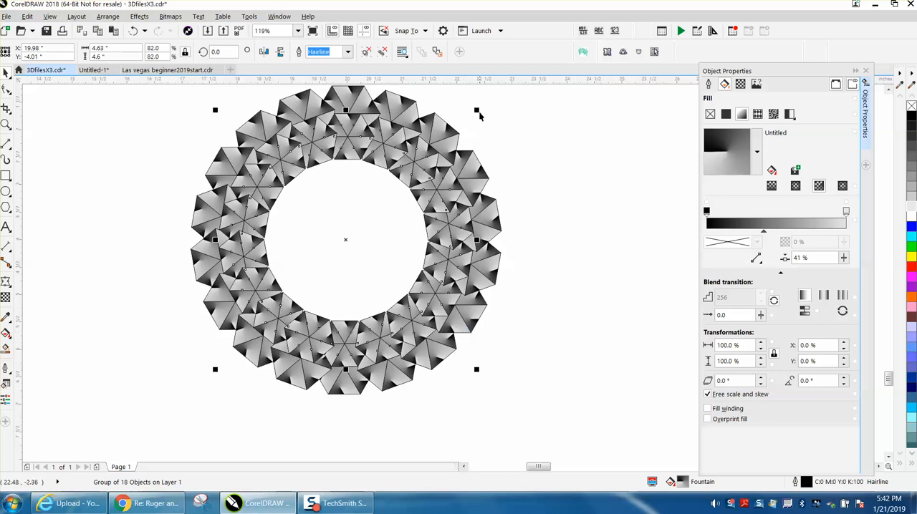
Step: Shrink the inner ring to 72.4%, about 4.09 by 4.07 inches, and centre it on the page
drag(478, 111, 466, 124)
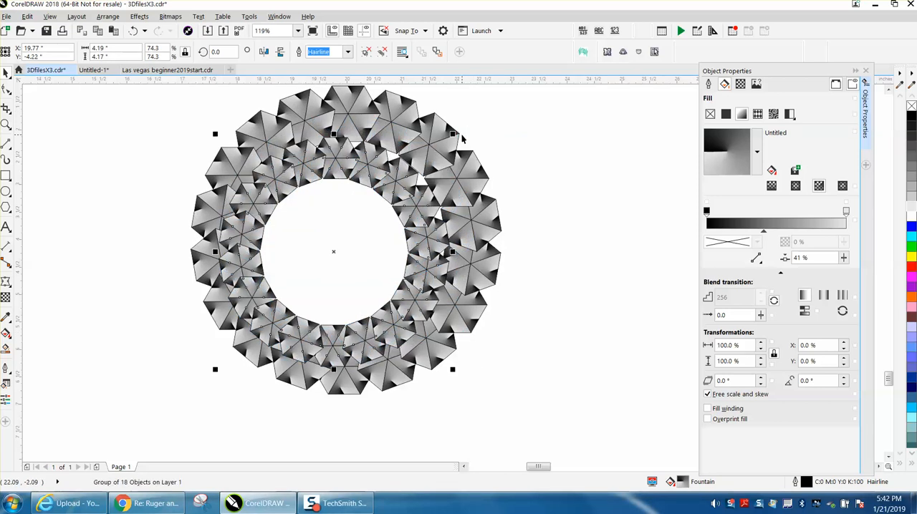
drag(465, 122, 459, 127)
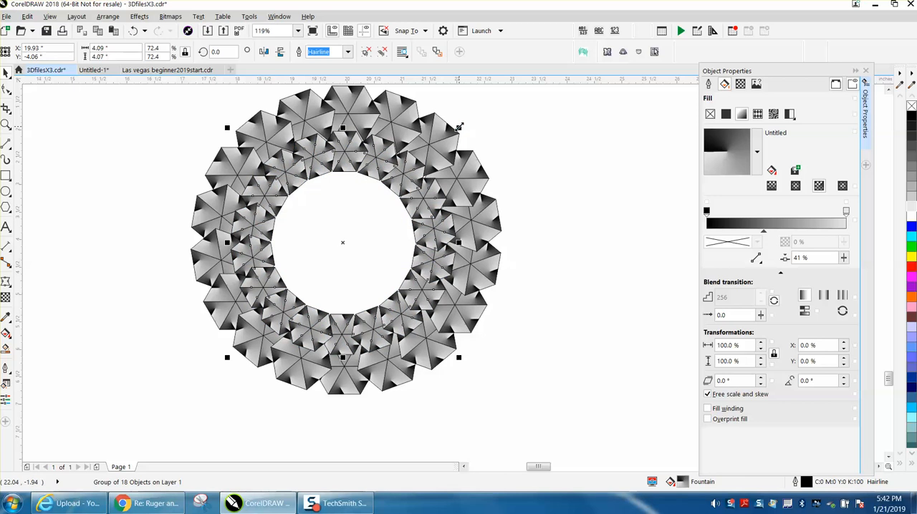
key(Up)
key(Right)
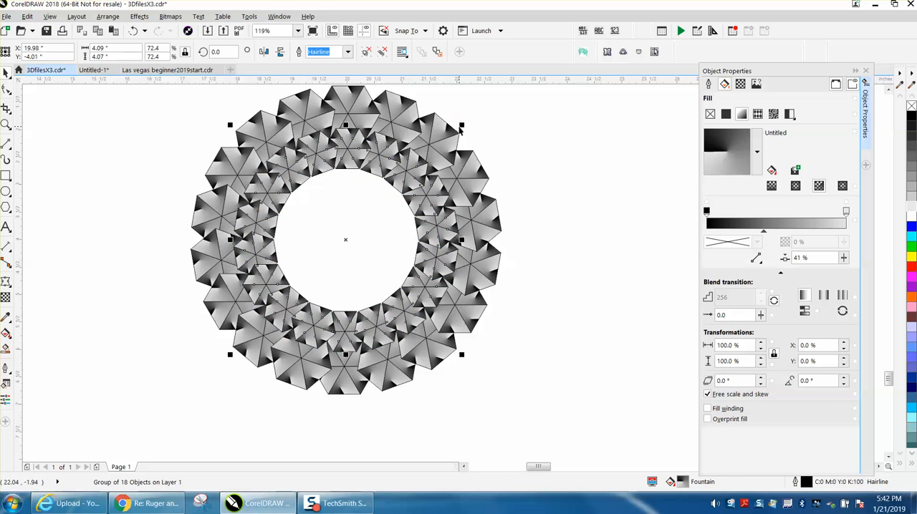
Step: Smart-fill the open area inside the inner ring and give it an elliptical fountain fill from black edges to a light grey centre
click(542, 157)
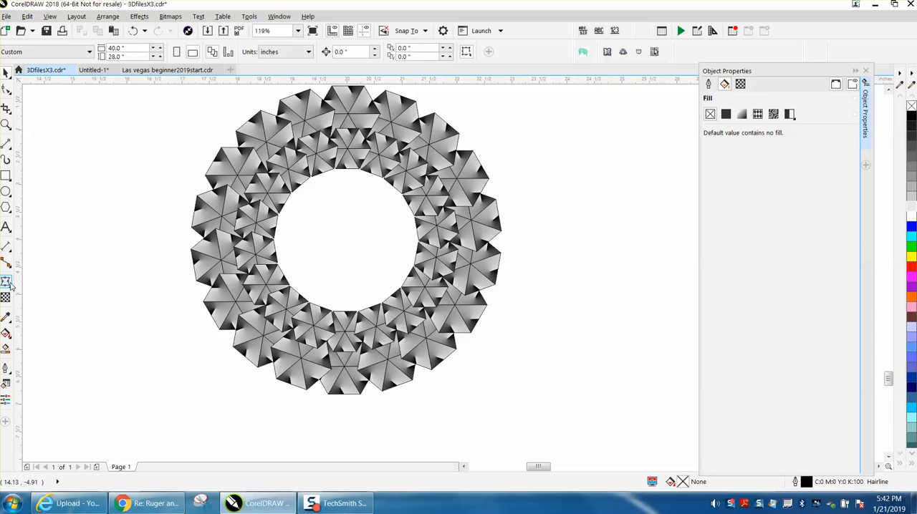
click(5, 349)
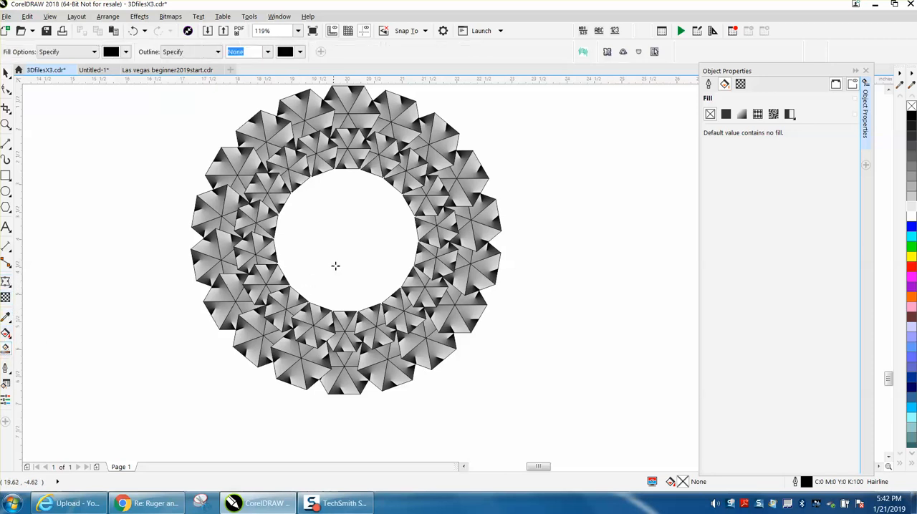
click(337, 264)
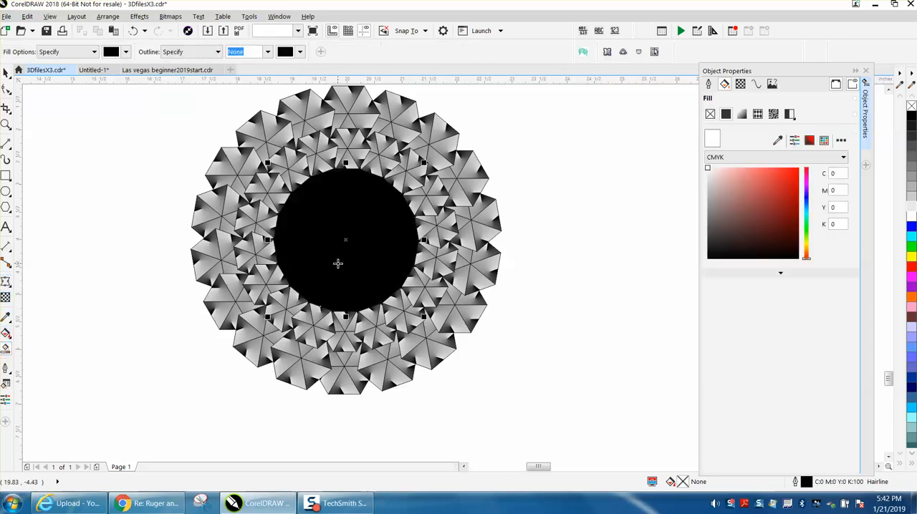
click(741, 114)
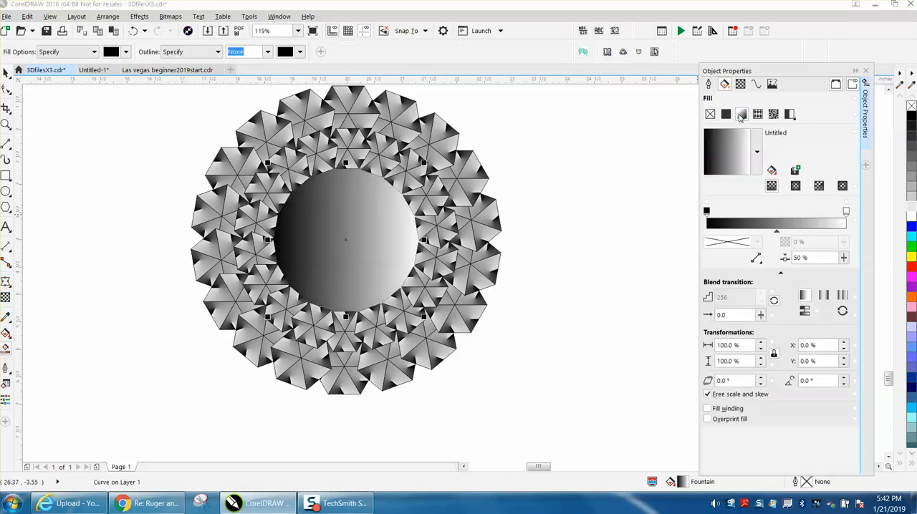
click(796, 187)
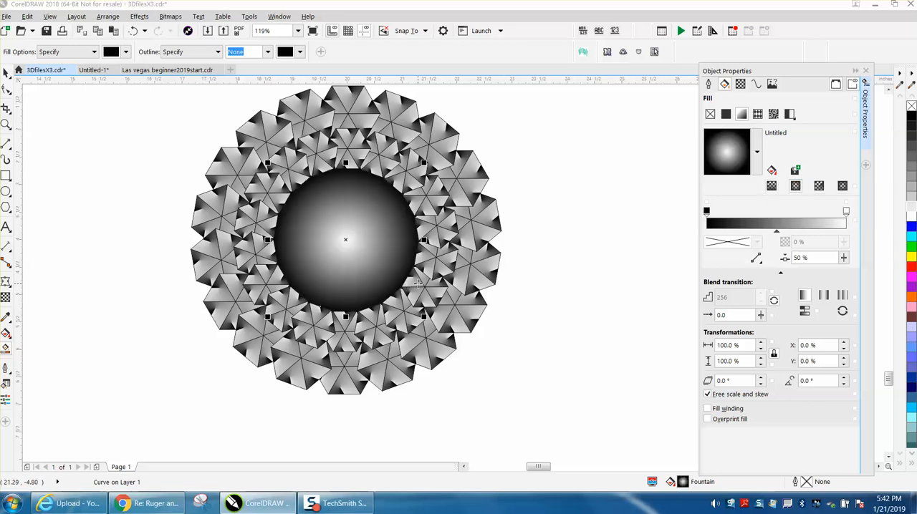
drag(911, 209, 846, 212)
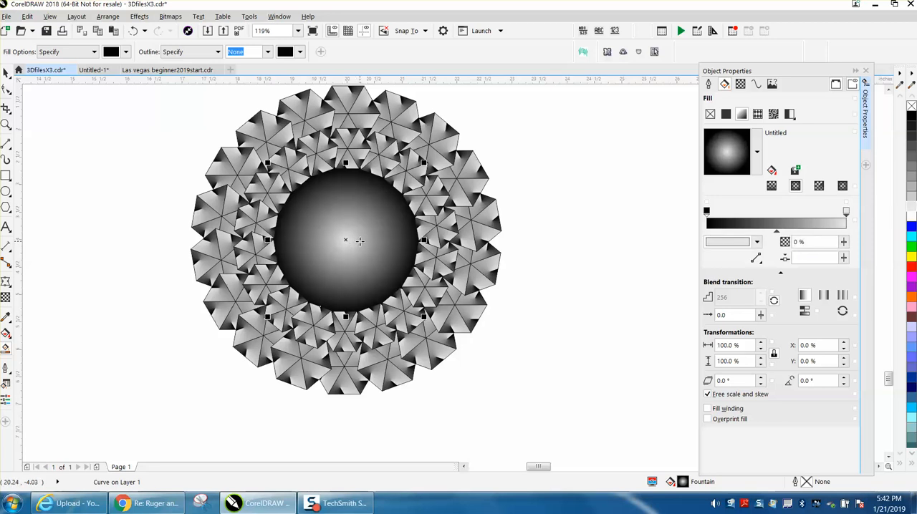
Step: Select both hexagon rings and the shaded centre shape and group them
scroll(359, 243, down, 2)
click(6, 125)
drag(220, 140, 543, 323)
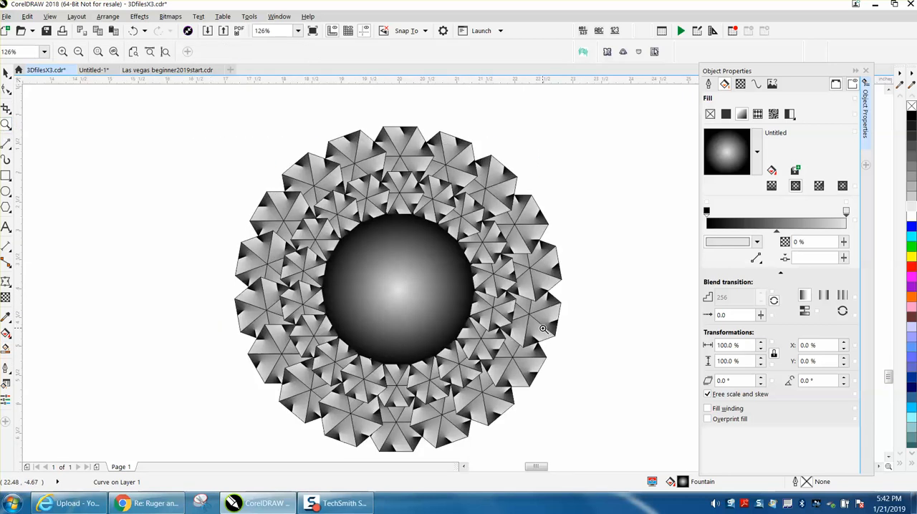
drag(369, 127, 481, 225)
scroll(440, 217, down, 6)
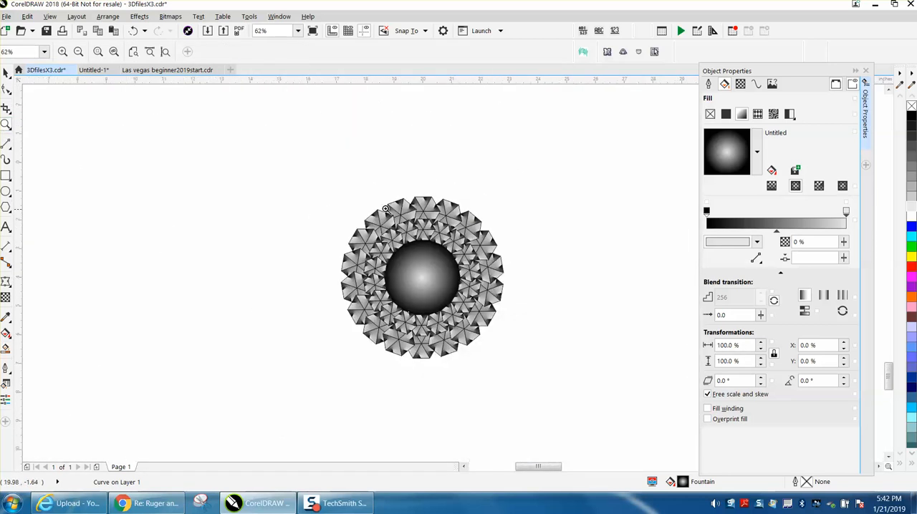
click(6, 72)
drag(317, 186, 586, 369)
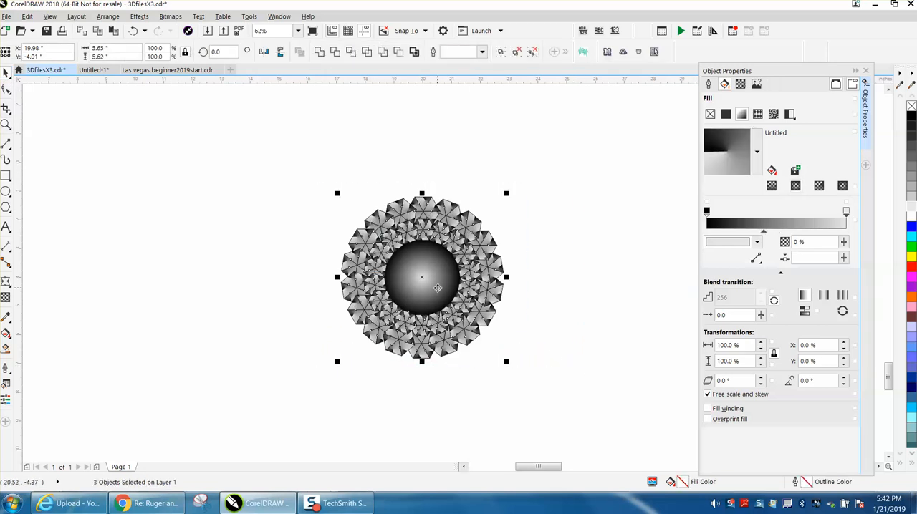
key(ctrl+g)
Step: Ungroup the assembled pattern into its two rings and centre shape
drag(310, 184, 387, 283)
drag(573, 382, 573, 381)
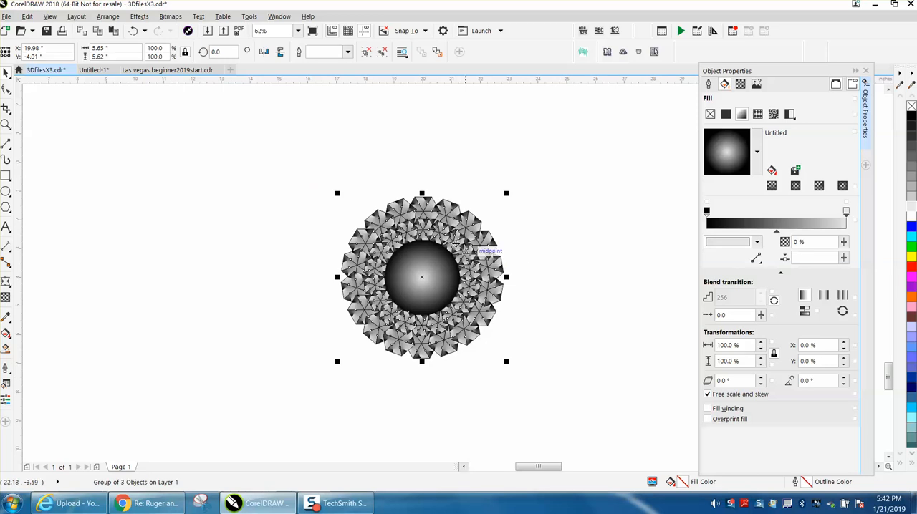
click(107, 16)
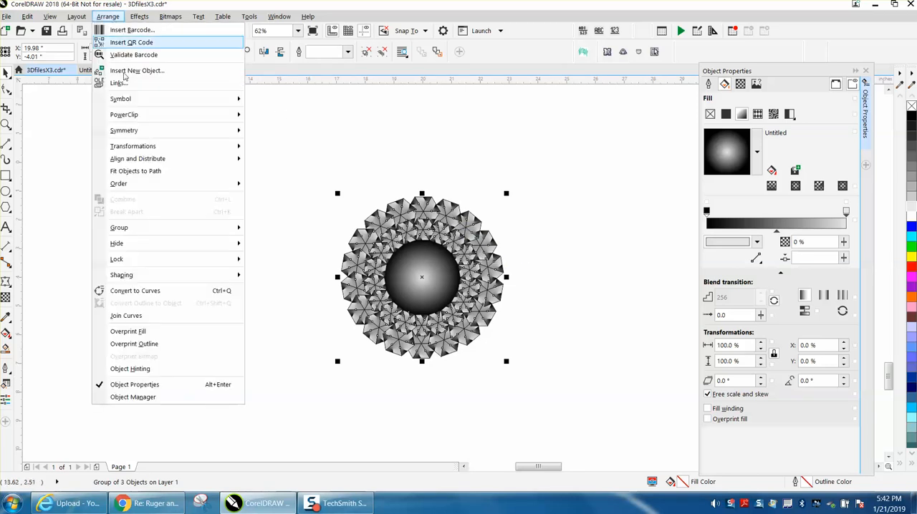
click(279, 239)
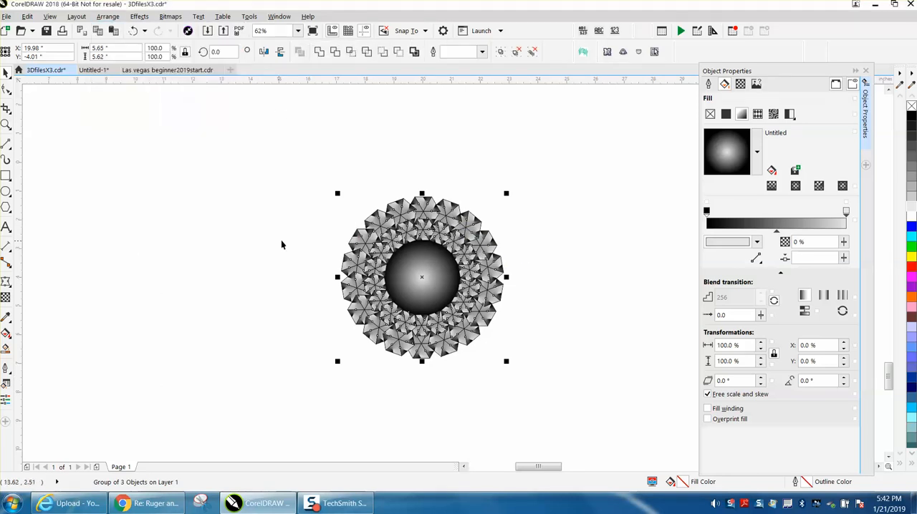
Step: Select the three parts of the pattern, create a boundary outline around them, and move the outline clear to the left of the pattern
drag(331, 189, 560, 385)
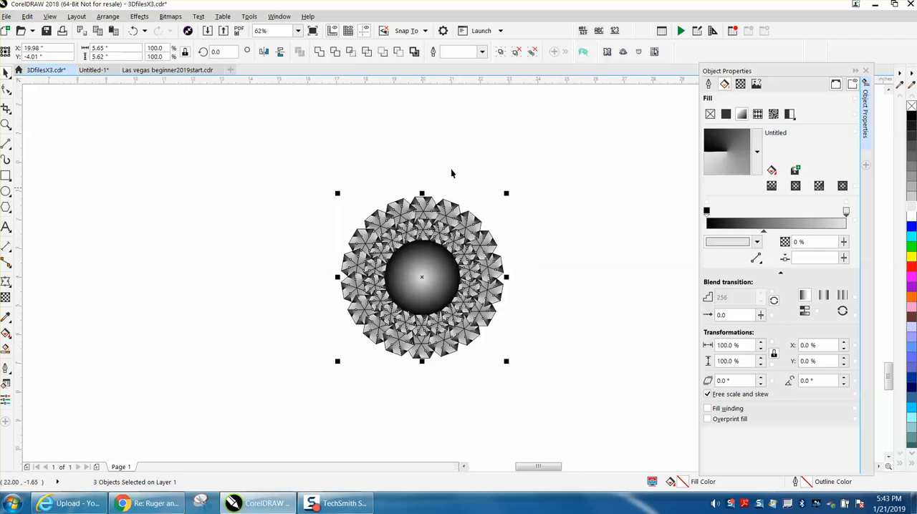
click(414, 52)
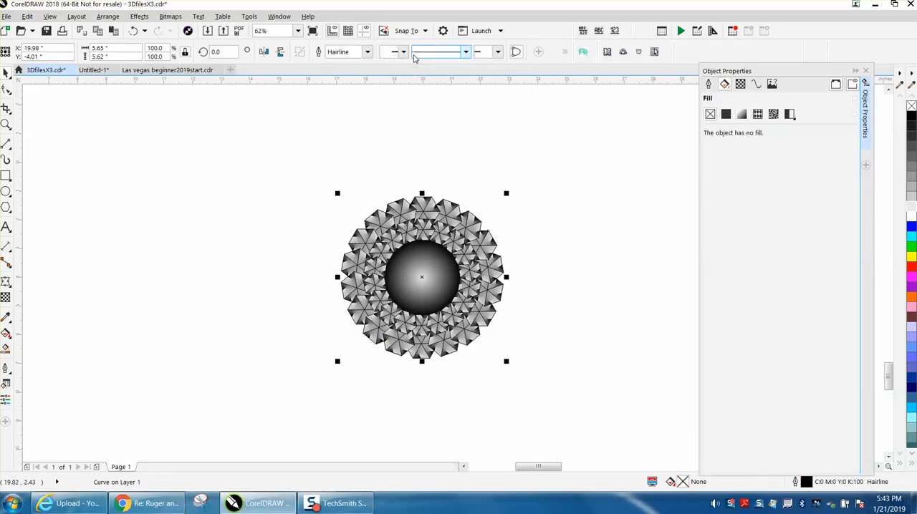
drag(422, 276, 318, 267)
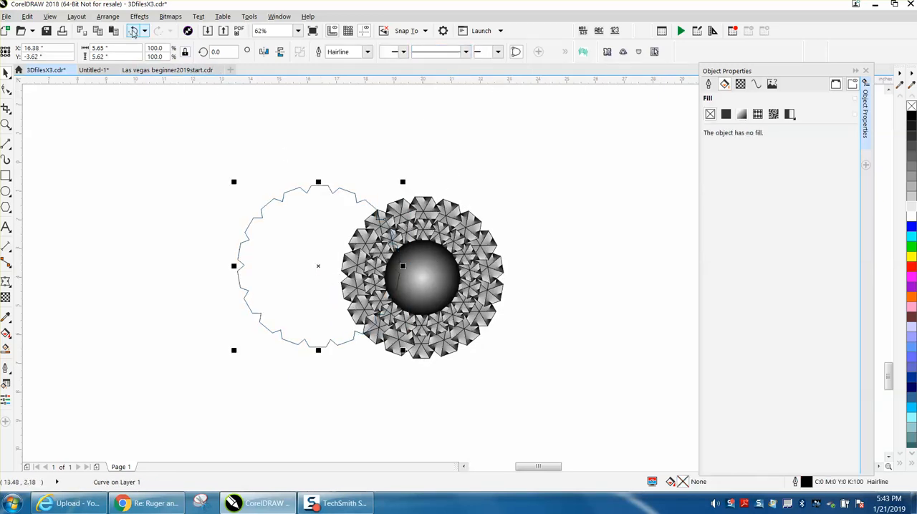
key(ctrl+z)
drag(423, 275, 245, 267)
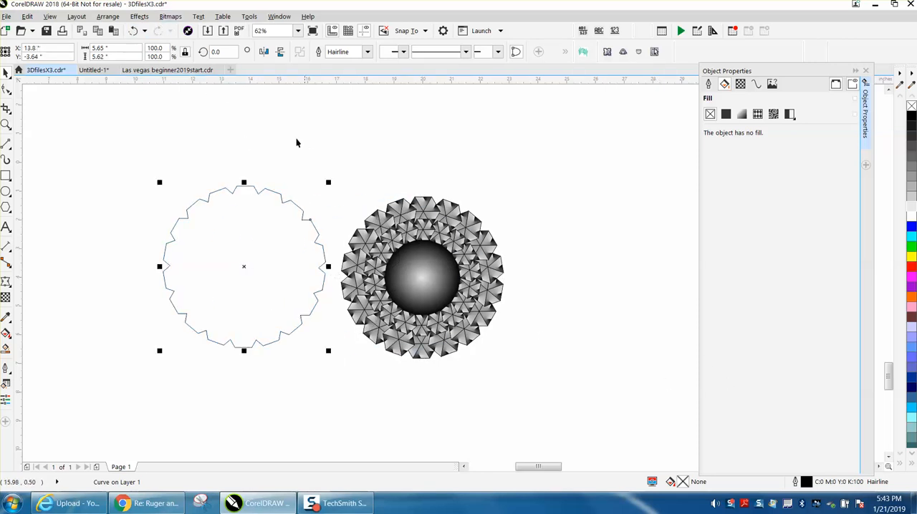
Step: Apply an outside contour with 1 step and a 0.25-inch offset to the boundary outline
click(139, 16)
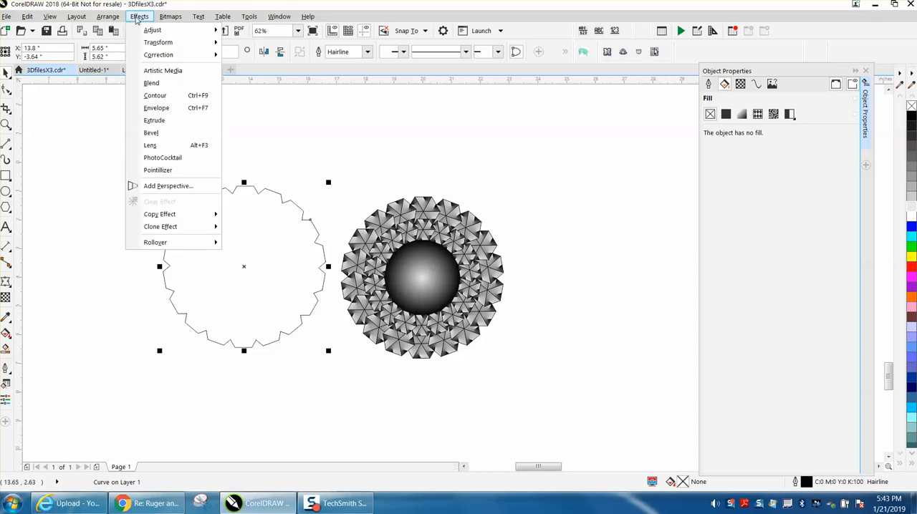
click(155, 93)
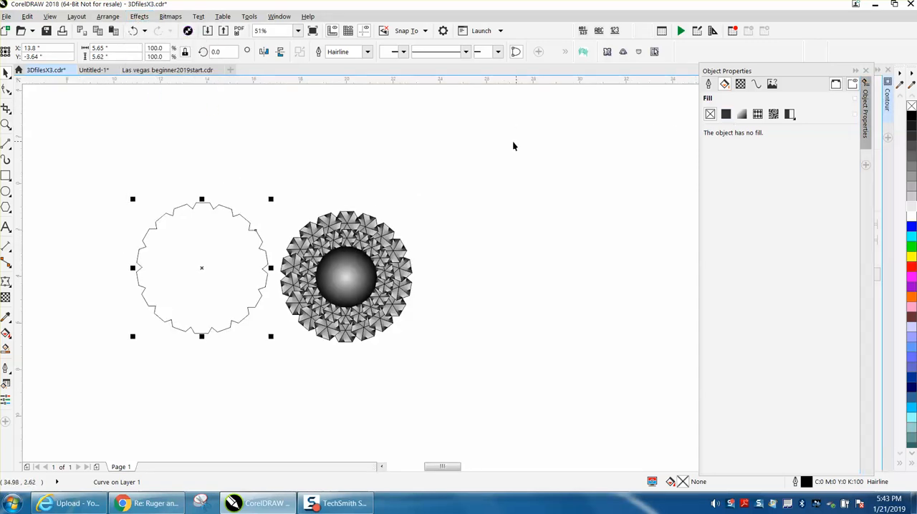
click(865, 71)
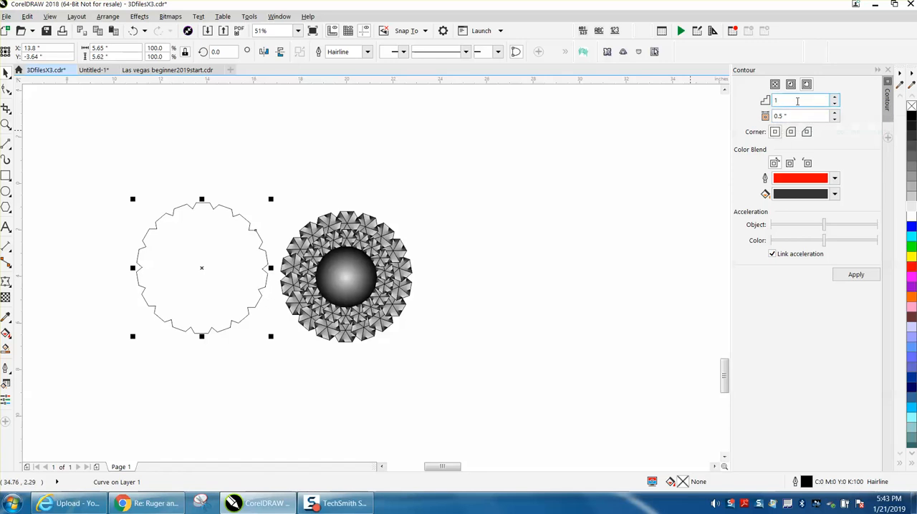
click(807, 86)
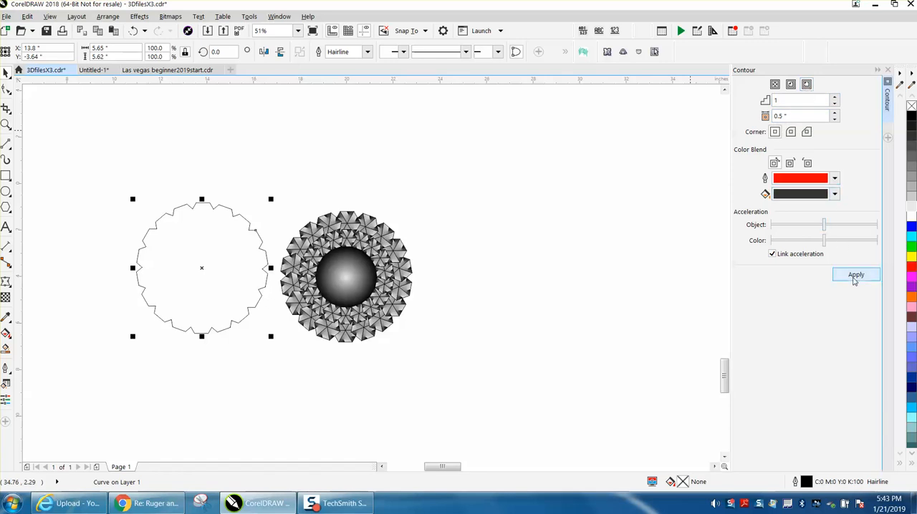
click(856, 276)
click(776, 117)
text(0.25)
key(Return)
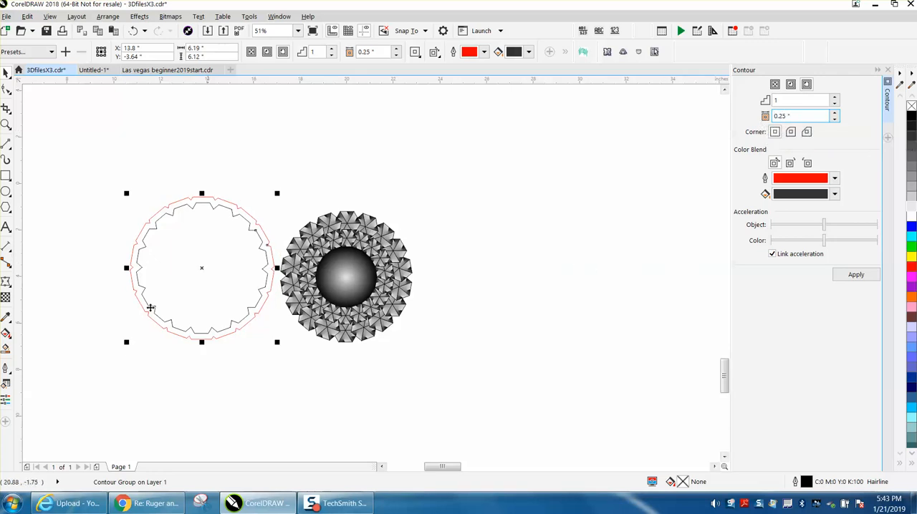
Step: Smart-fill the band between the boundary outline and its contour with black, and centre the black band on the page around the pattern
click(6, 349)
click(137, 291)
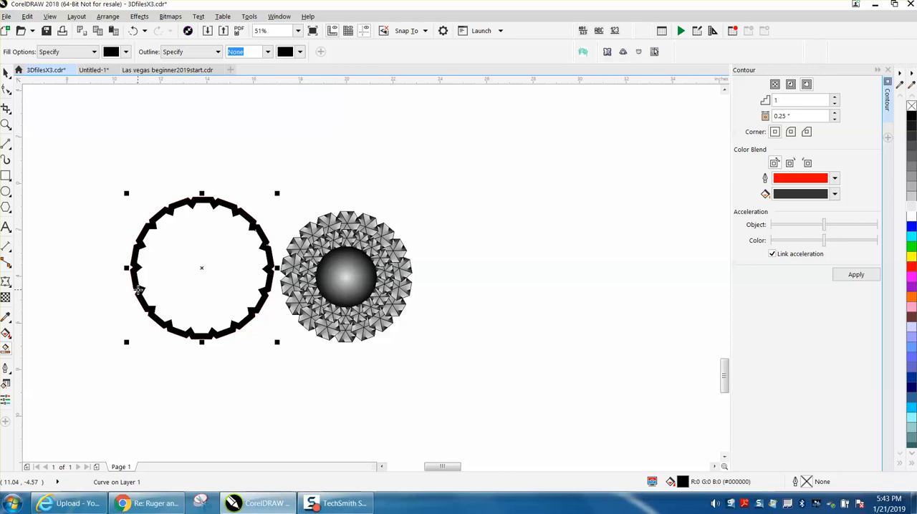
click(10, 75)
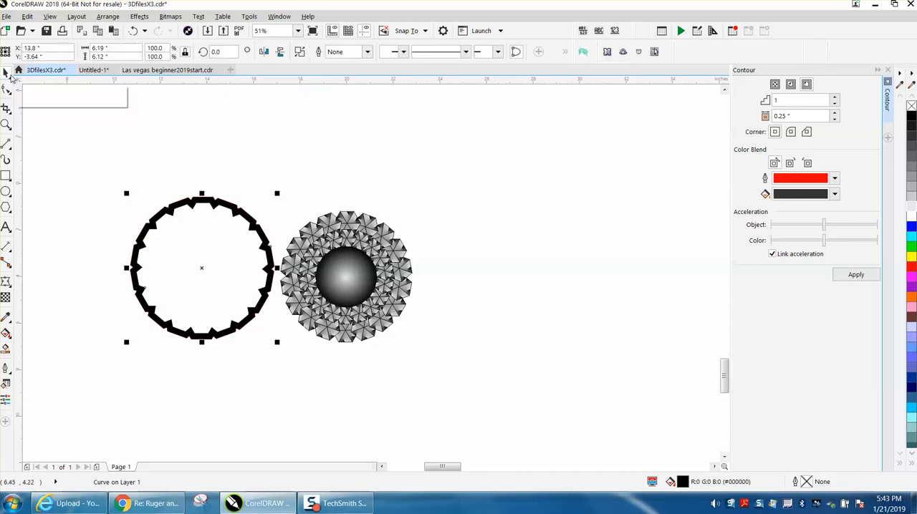
key(p)
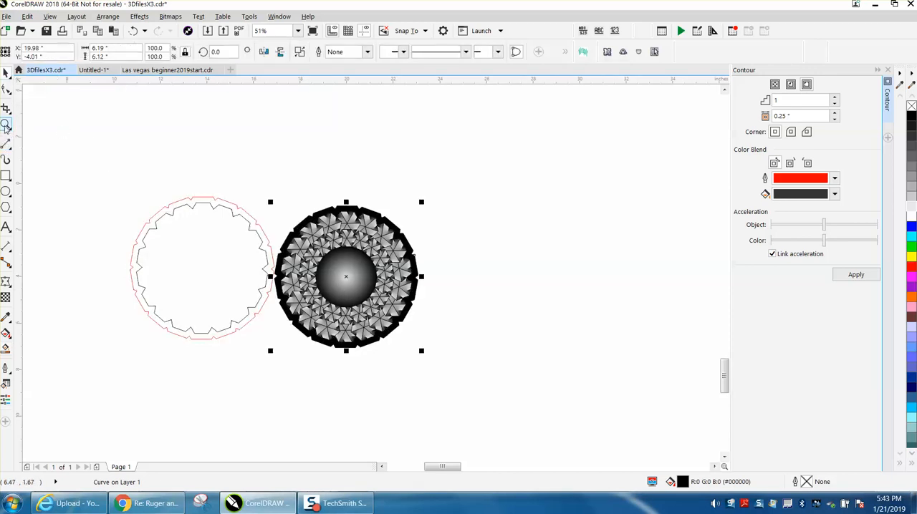
Step: Examine the black border's fit around the pattern and the row of sample patterns along the page's upper edge
click(6, 124)
drag(314, 199, 405, 238)
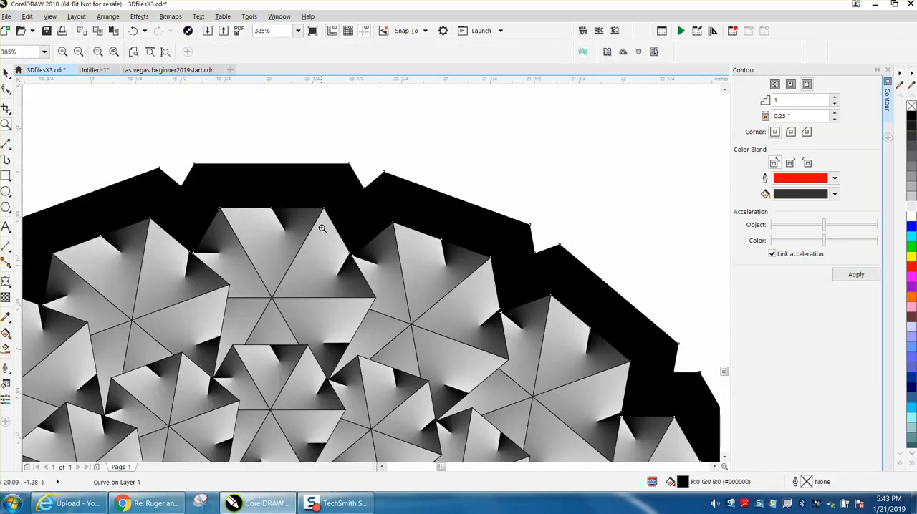
scroll(326, 236, down, 3)
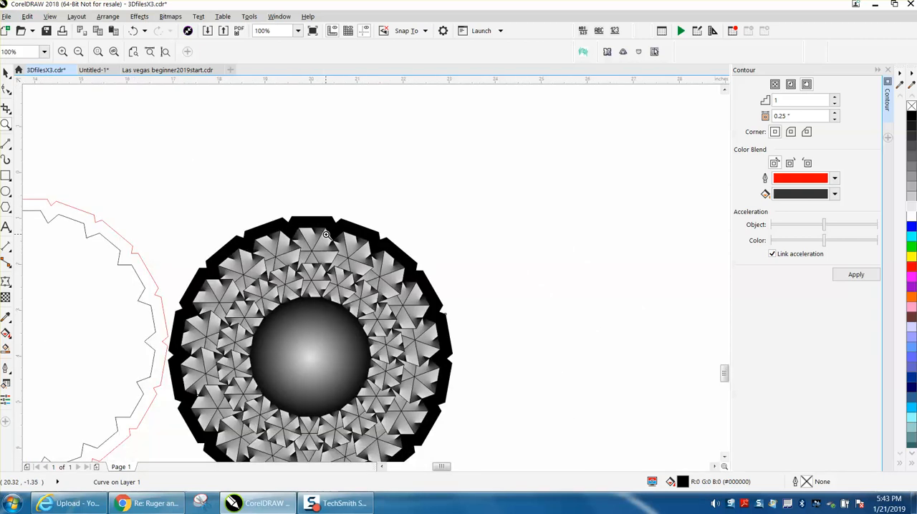
scroll(326, 235, down, 4)
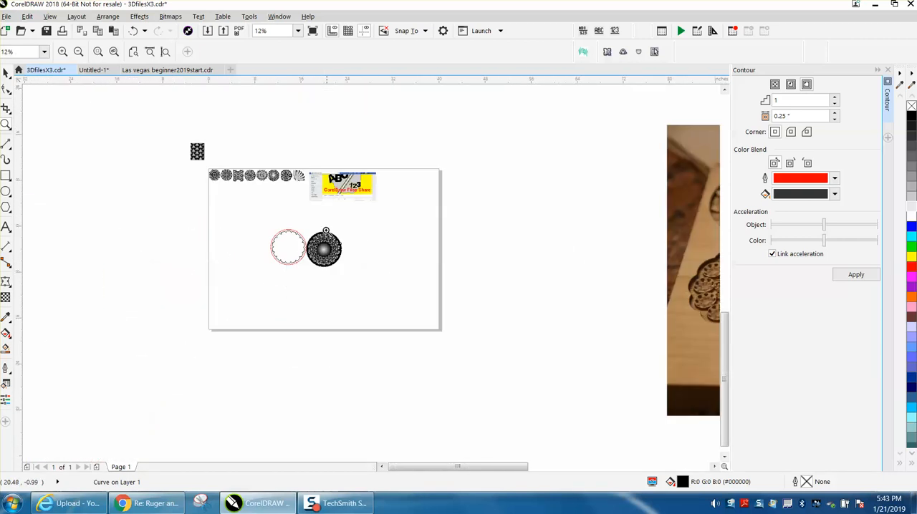
drag(250, 177, 278, 195)
scroll(398, 240, down, 1)
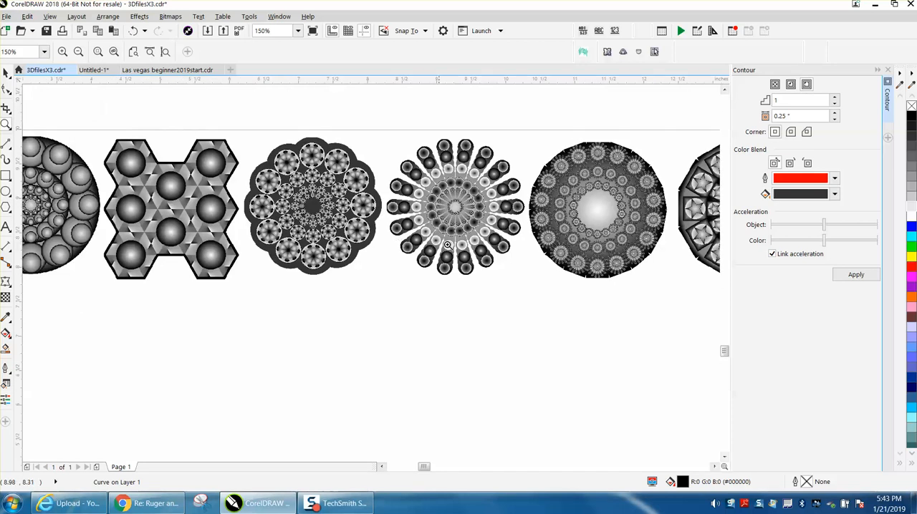
Step: Compare the detail and notched edges of the round sample patterns with the photo of their finished wood engravings
drag(533, 242, 639, 297)
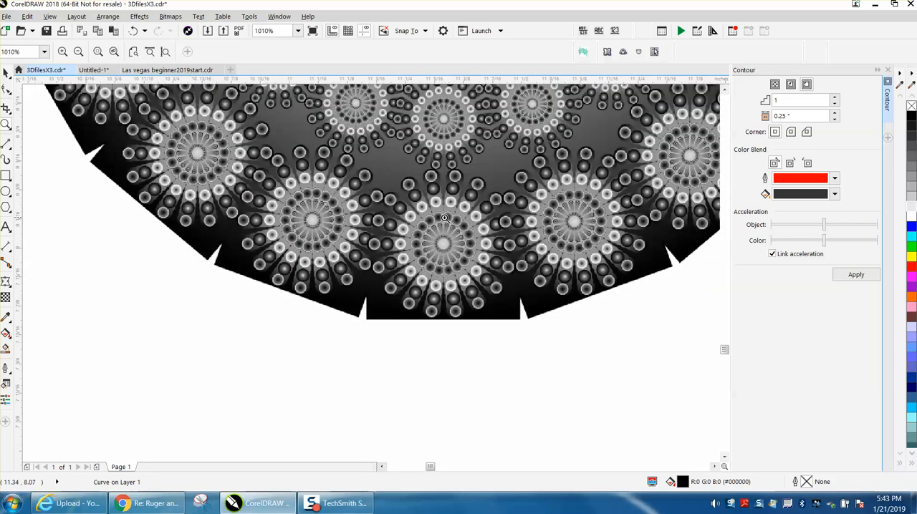
scroll(444, 218, down, 2)
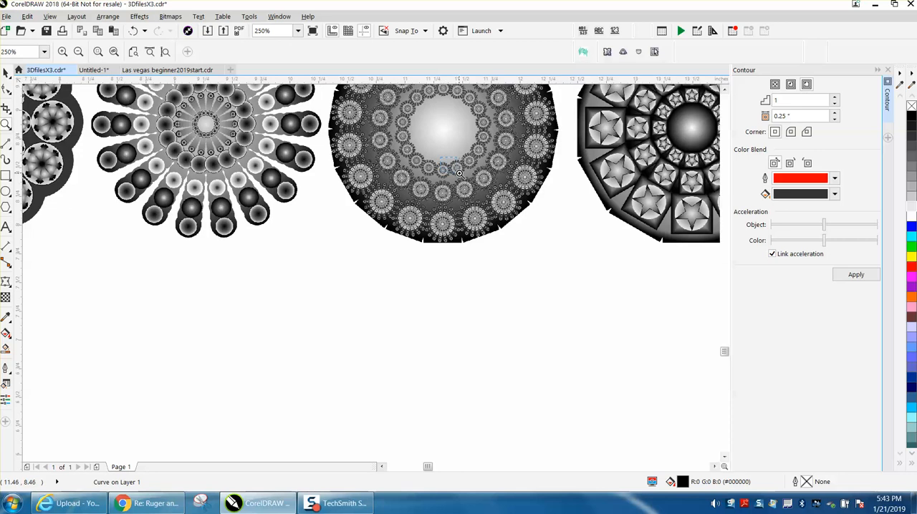
scroll(459, 174, up, 2)
scroll(455, 174, down, 2)
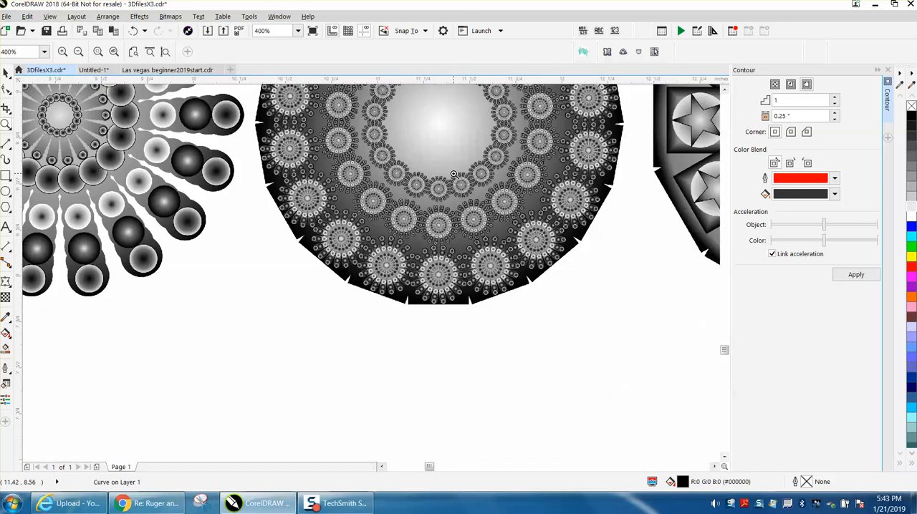
scroll(454, 174, down, 4)
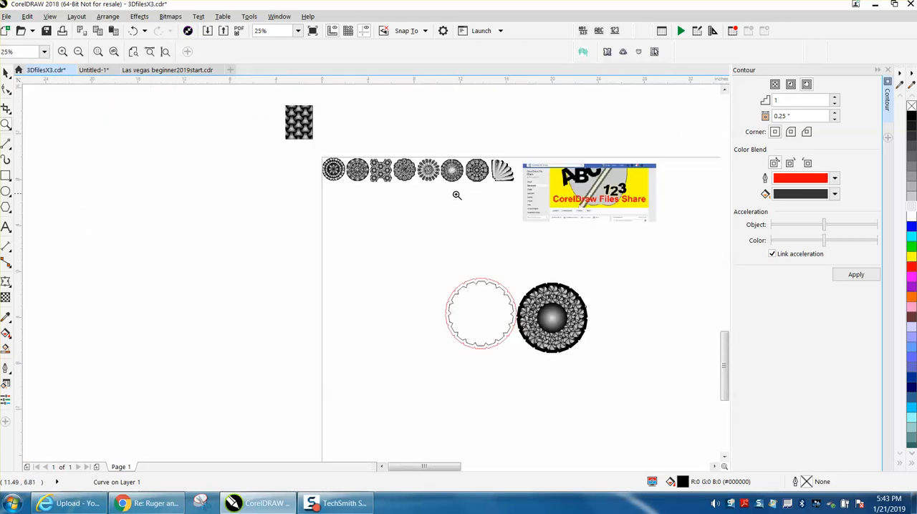
scroll(456, 195, down, 2)
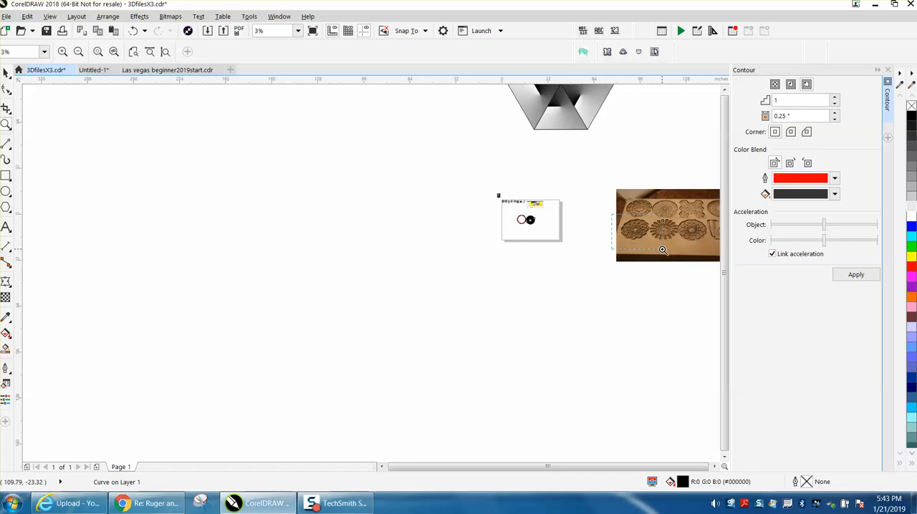
scroll(663, 250, up, 3)
scroll(481, 246, down, 1)
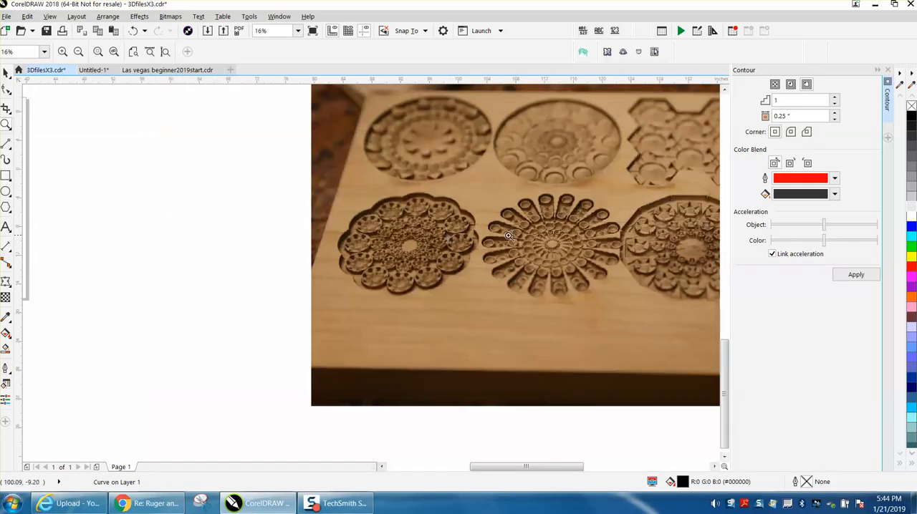
scroll(552, 250, up, 2)
scroll(554, 250, down, 4)
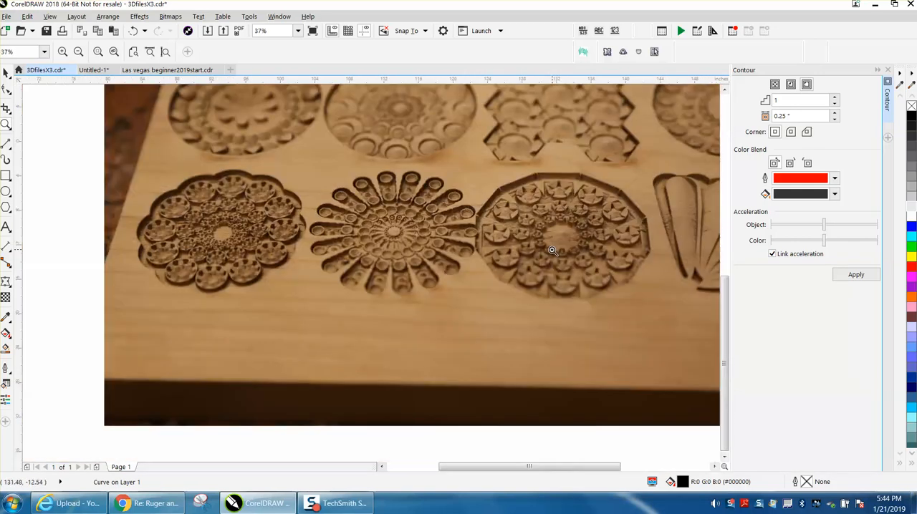
Step: Examine the engraved depth and detail in the second close-up photo of the wood carvings
scroll(652, 242, down, 3)
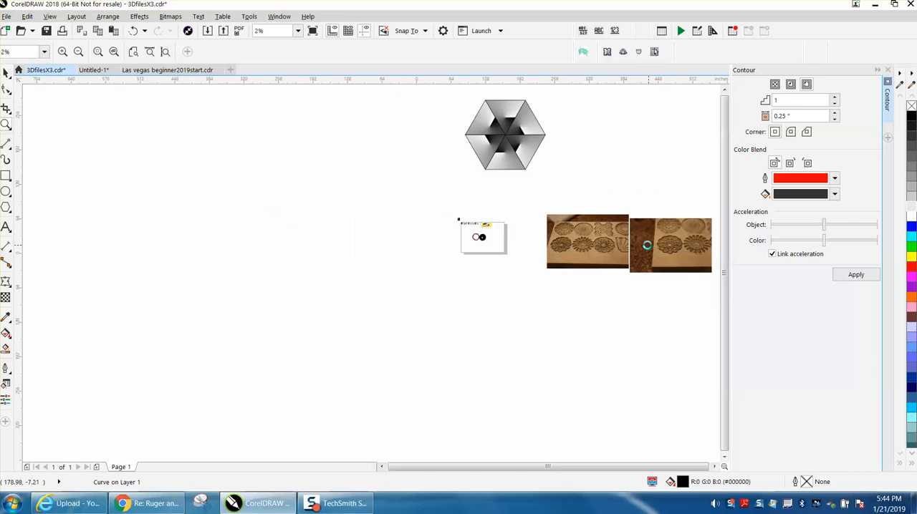
drag(519, 247, 562, 276)
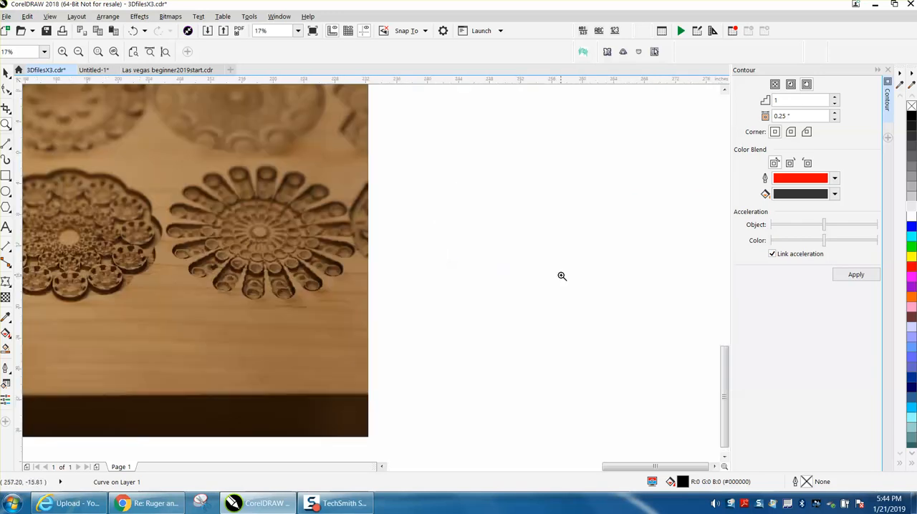
drag(109, 216, 194, 270)
scroll(193, 246, down, 2)
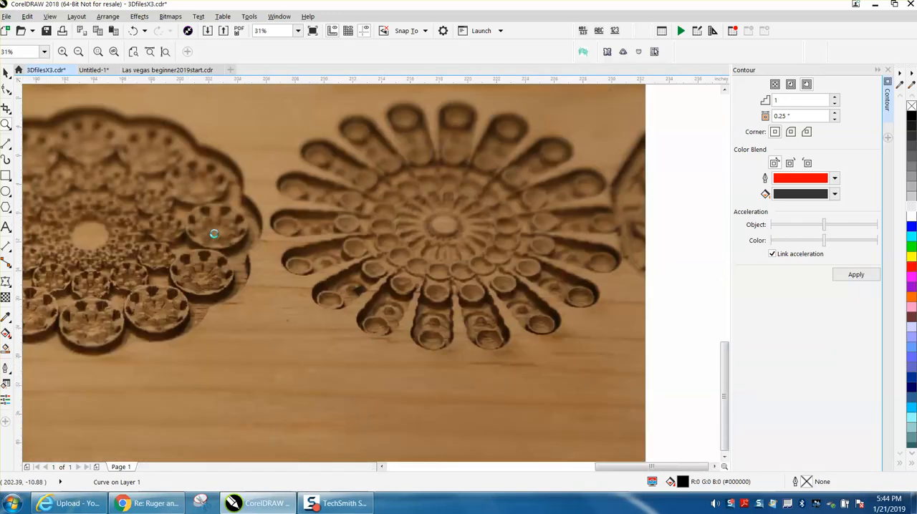
scroll(215, 234, down, 1)
scroll(192, 238, down, 1)
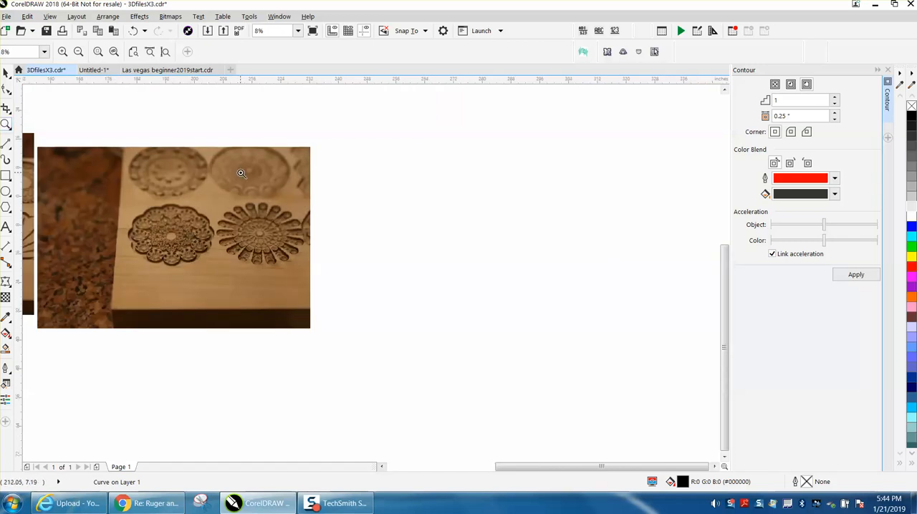
scroll(242, 174, down, 1)
scroll(244, 175, down, 1)
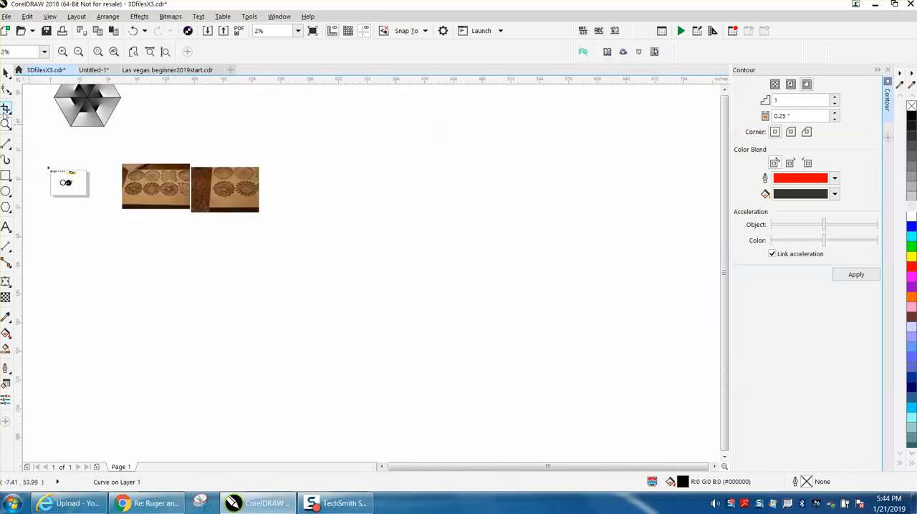
Step: Choose Epilog Engraver WinX64 Fusion as the print destination and set its raster type to 3D
drag(50, 164, 112, 202)
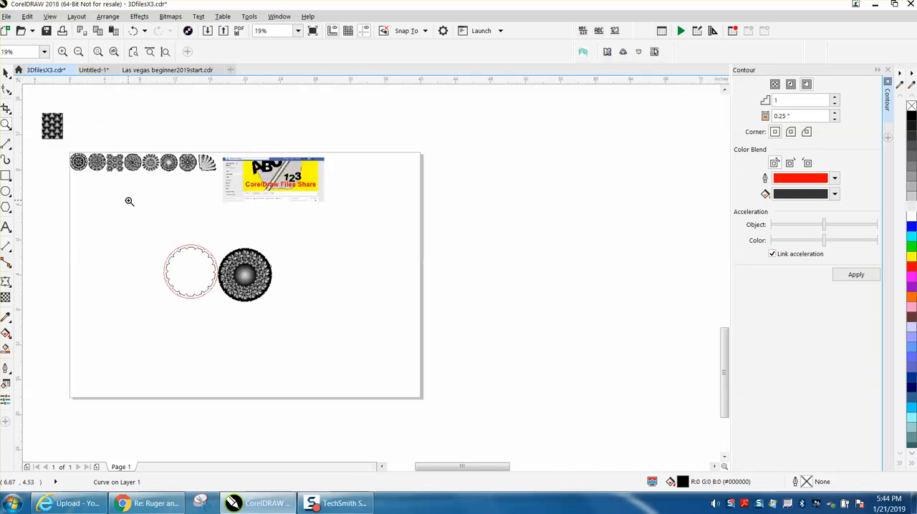
click(62, 31)
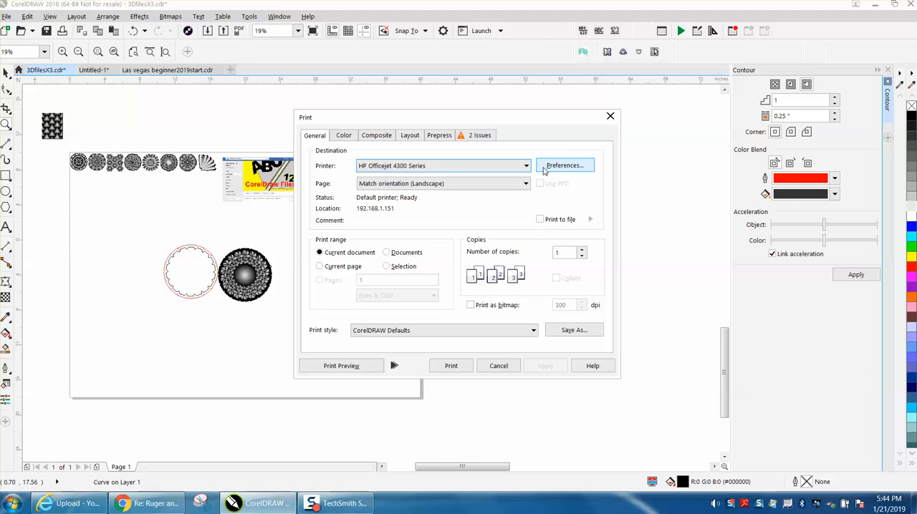
click(527, 166)
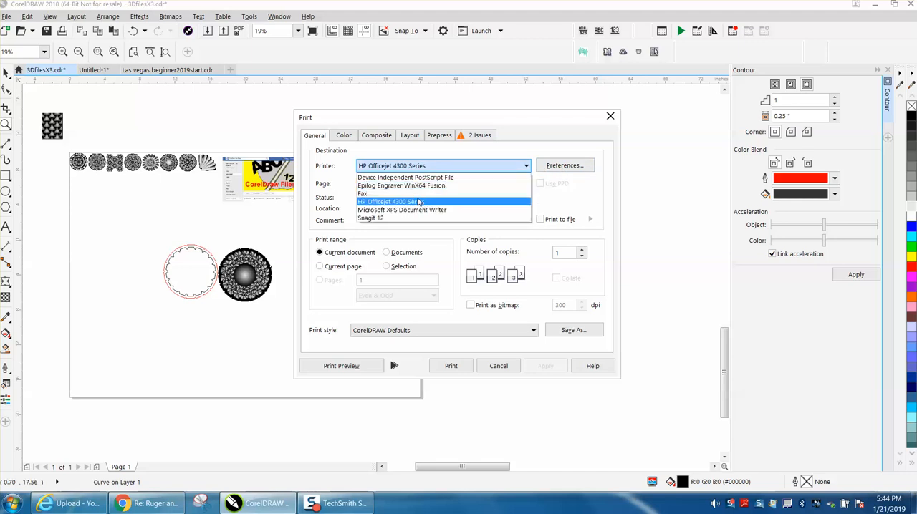
click(407, 186)
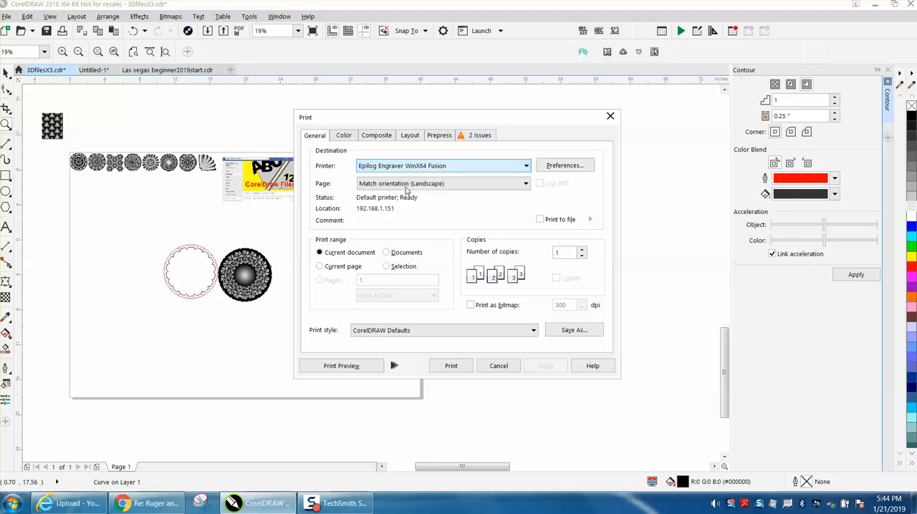
click(558, 167)
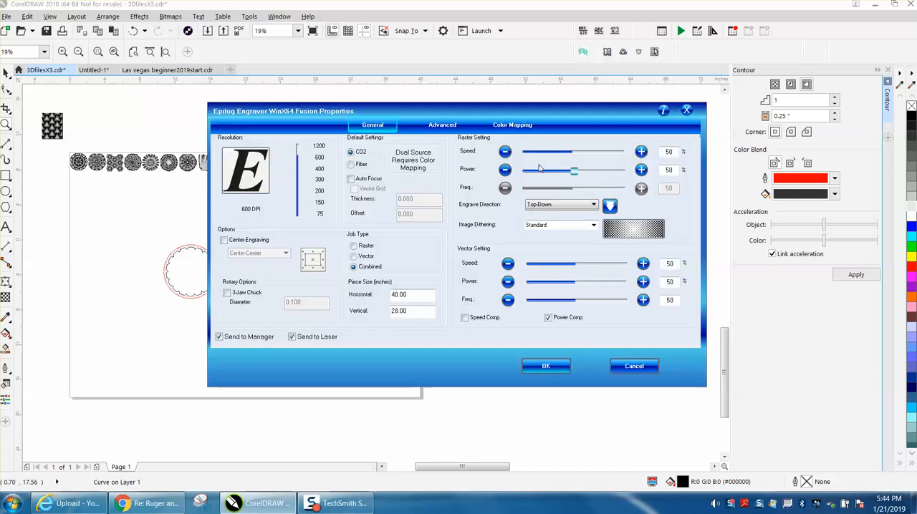
click(444, 126)
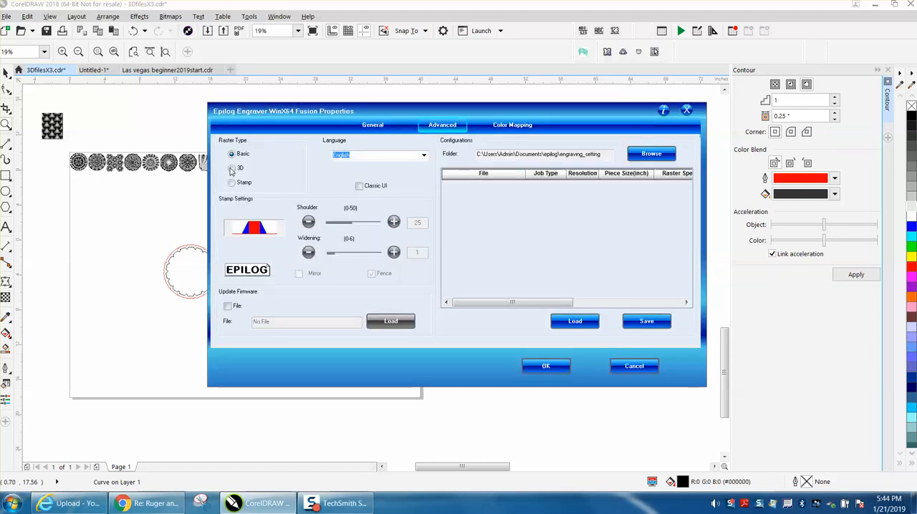
click(232, 169)
click(547, 367)
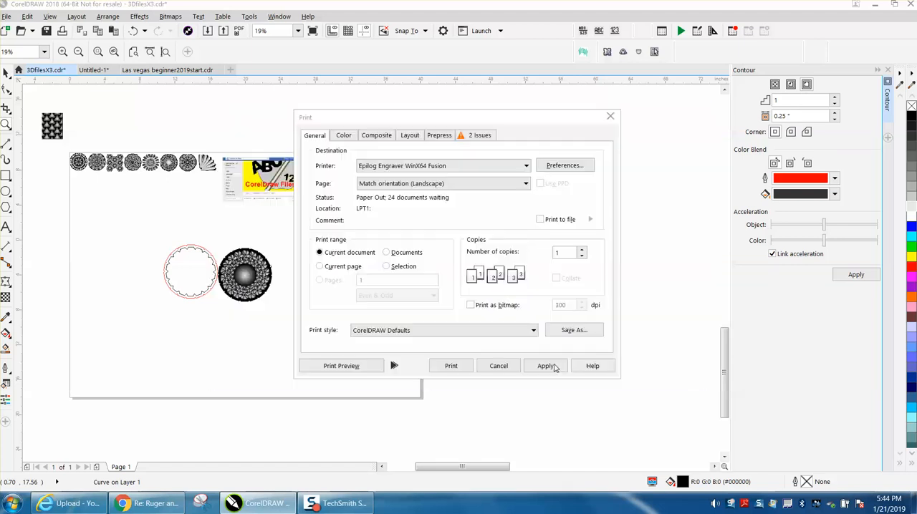
Step: Configure the engraver for a Raster job at 400 DPI with 100% raster power and lower raster speed, and leave the print setup without printing
click(560, 167)
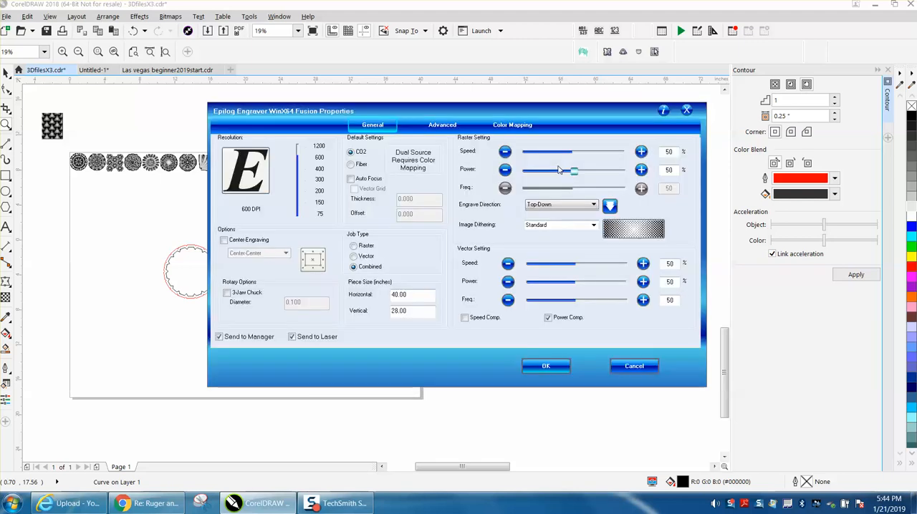
click(353, 247)
click(299, 169)
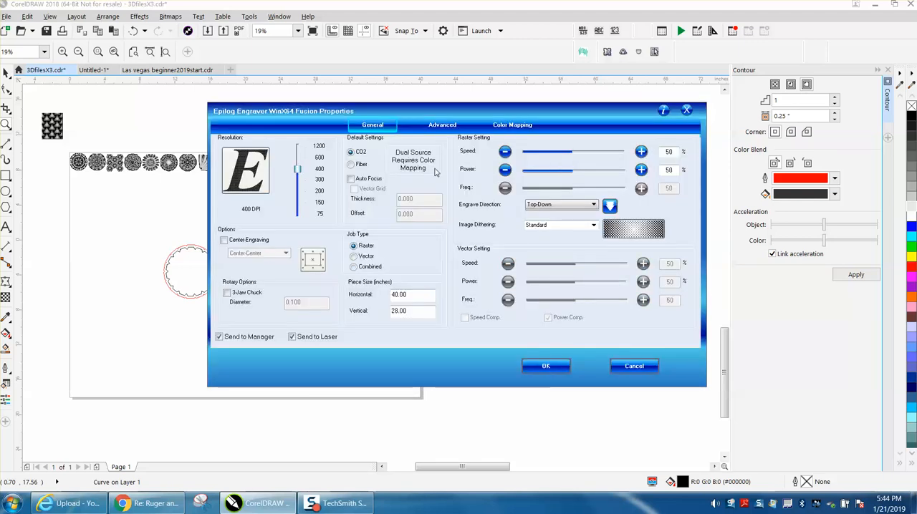
drag(574, 171, 632, 175)
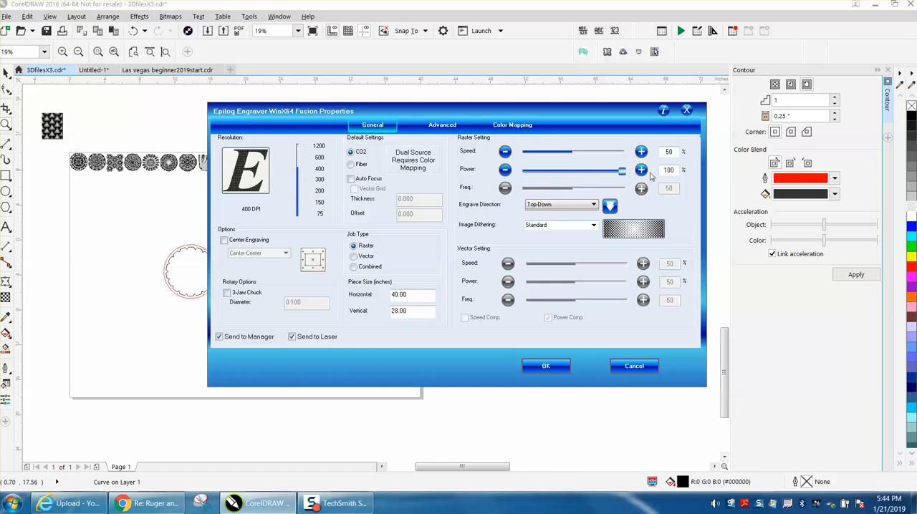
drag(572, 152, 543, 157)
click(506, 154)
click(546, 366)
click(499, 366)
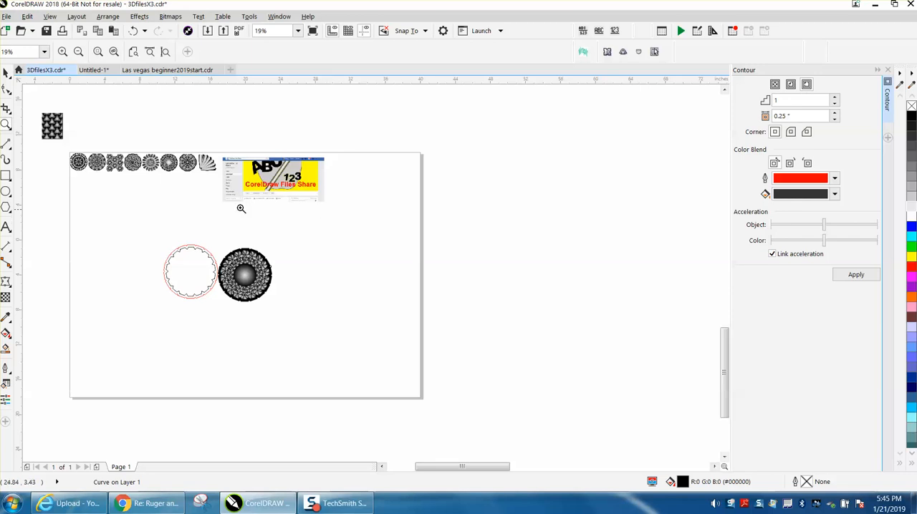
Step: Review the last sample patterns in the row against their engraved versions in the first wood photo
drag(159, 151, 225, 186)
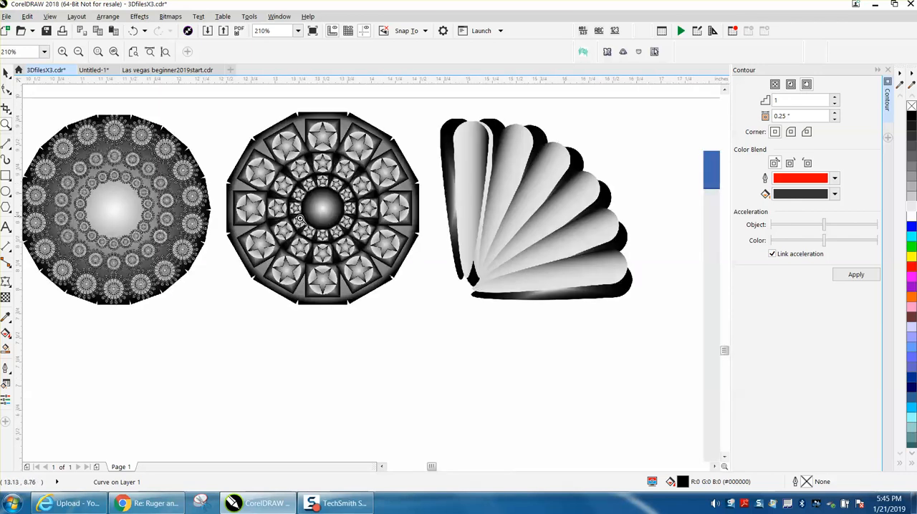
scroll(323, 226, down, 6)
scroll(471, 248, down, 2)
drag(545, 249, 648, 294)
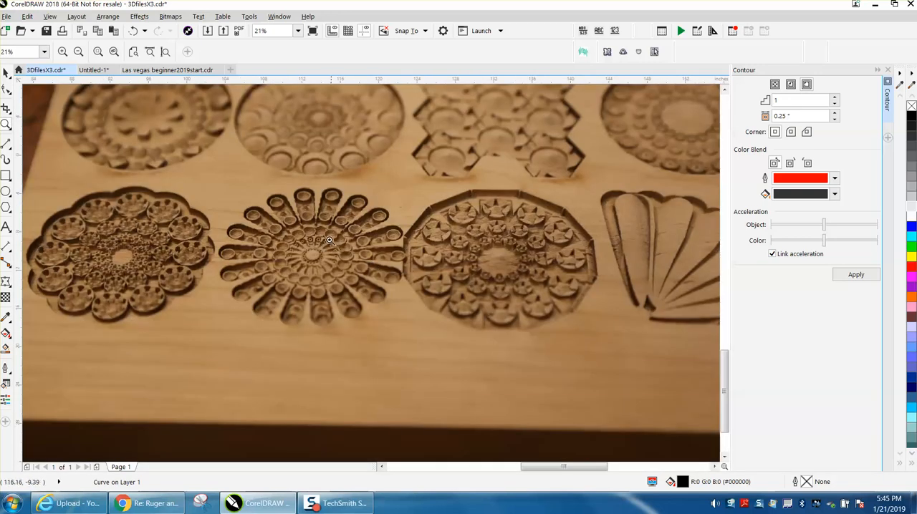